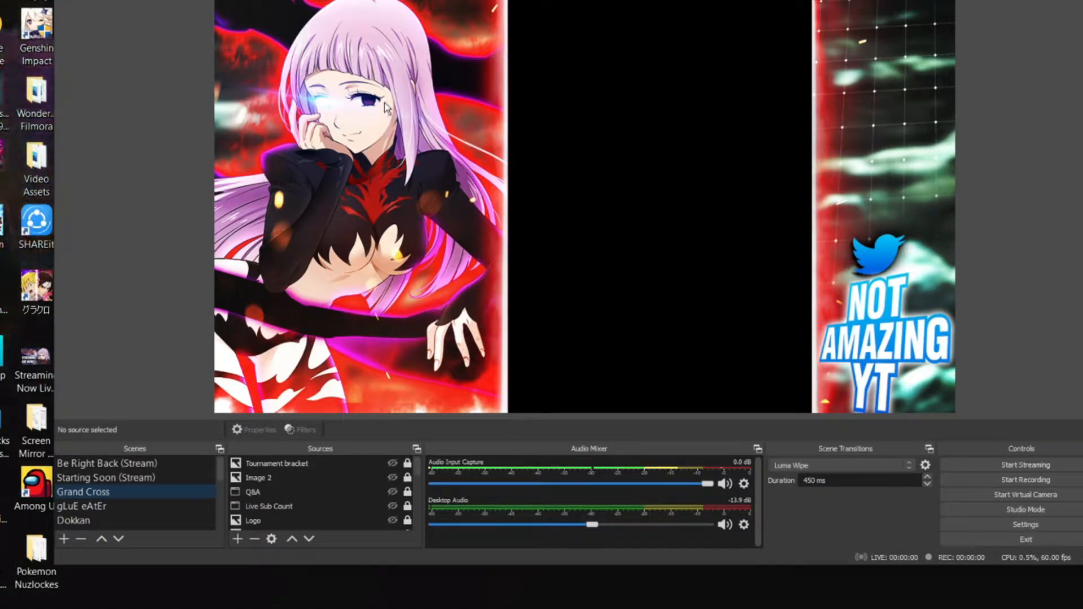
pyautogui.click(123, 3)
pyautogui.moveTo(191, 19)
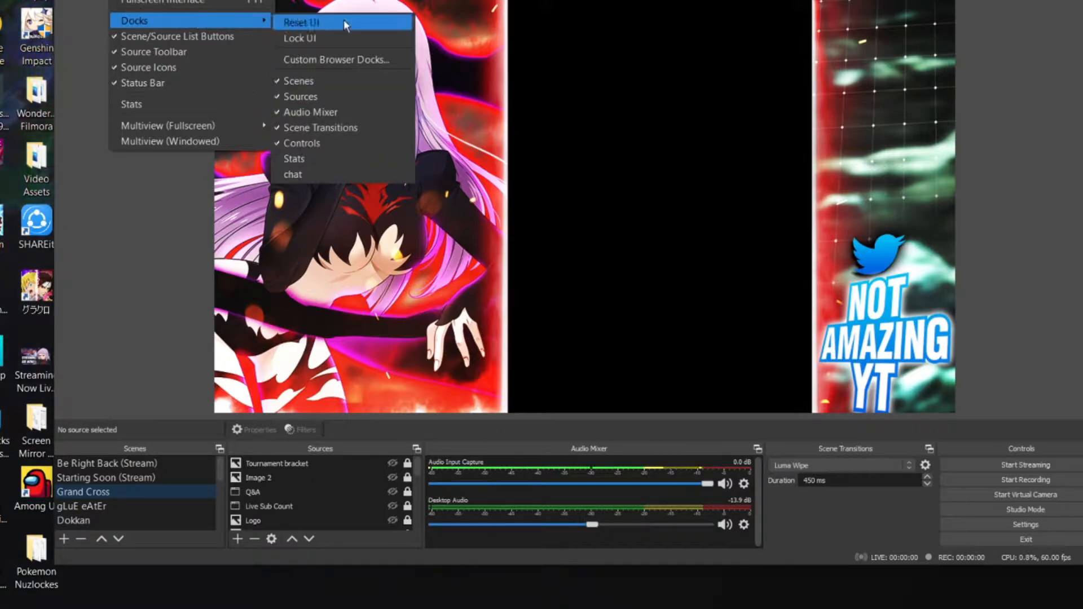
pyautogui.click(367, 59)
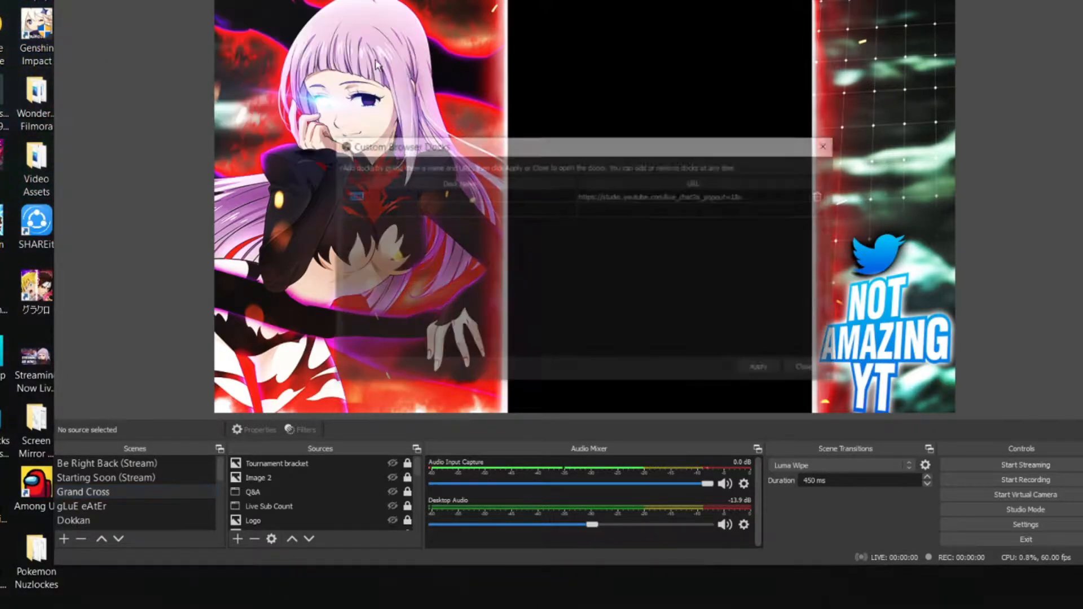
pyautogui.doubleClick(749, 196)
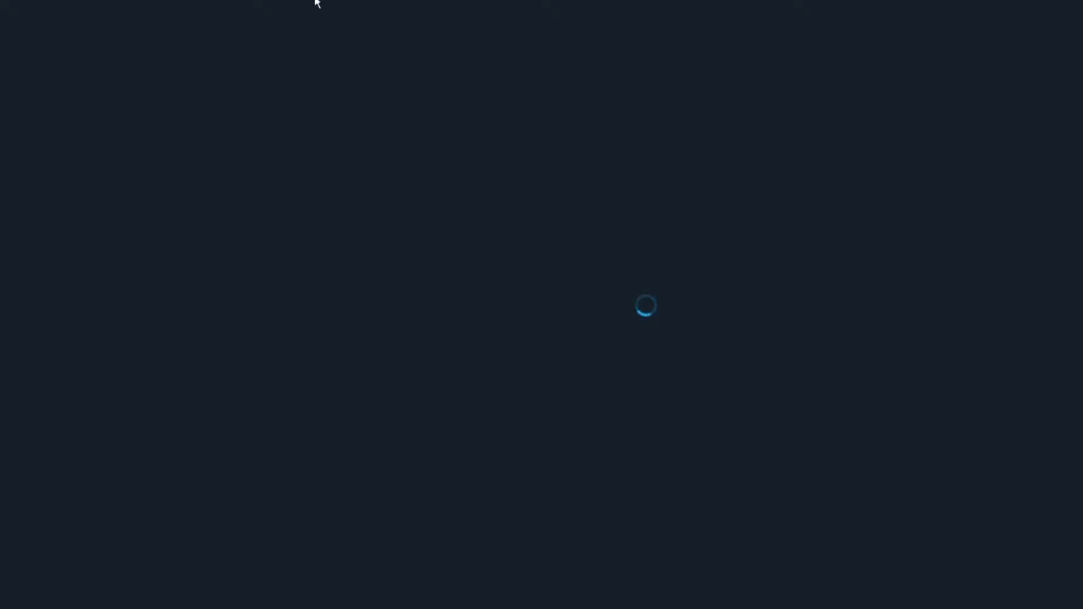
pyautogui.rightClick(175, 2)
pyautogui.click(231, 72)
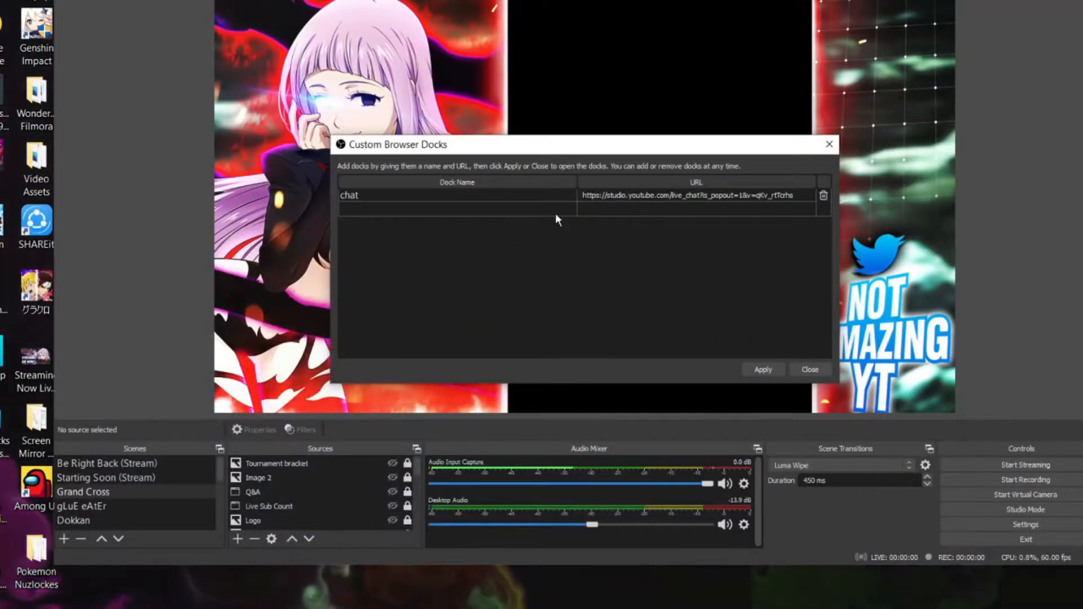
pyautogui.click(583, 209)
pyautogui.hotkey('ctrl', 'v')
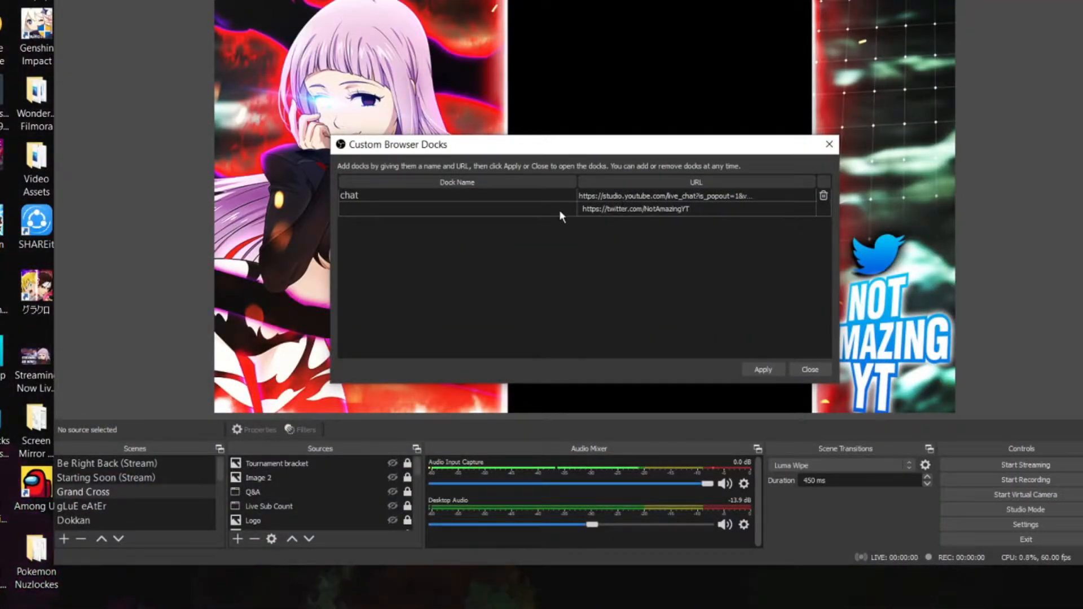
# Name the new custom browser dock Twitter and apply it so its panel opens
pyautogui.click(528, 210)
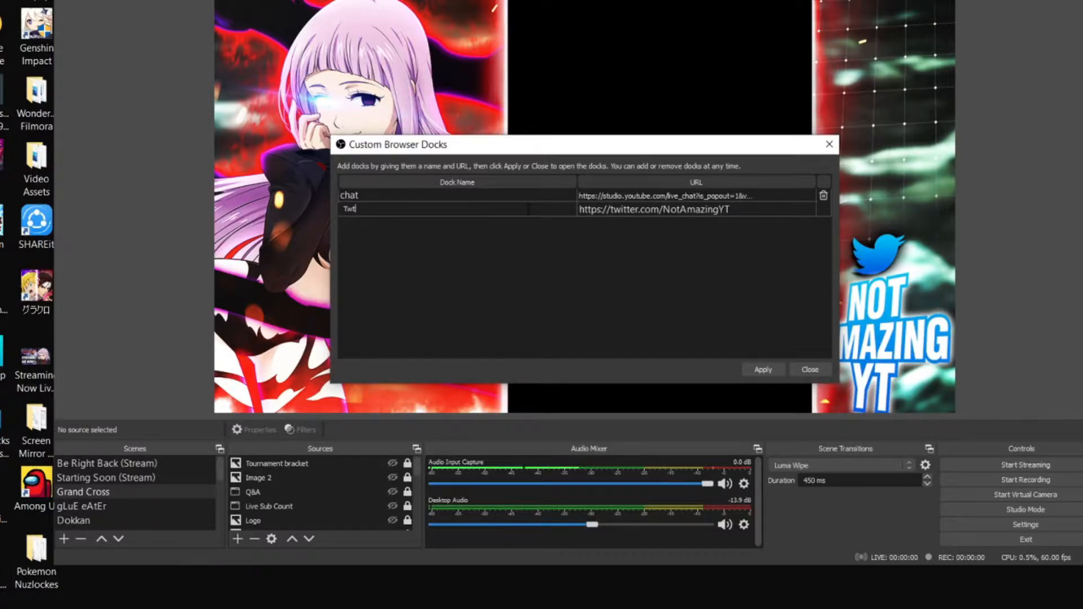
pyautogui.write('Twitter')
pyautogui.press('Return')
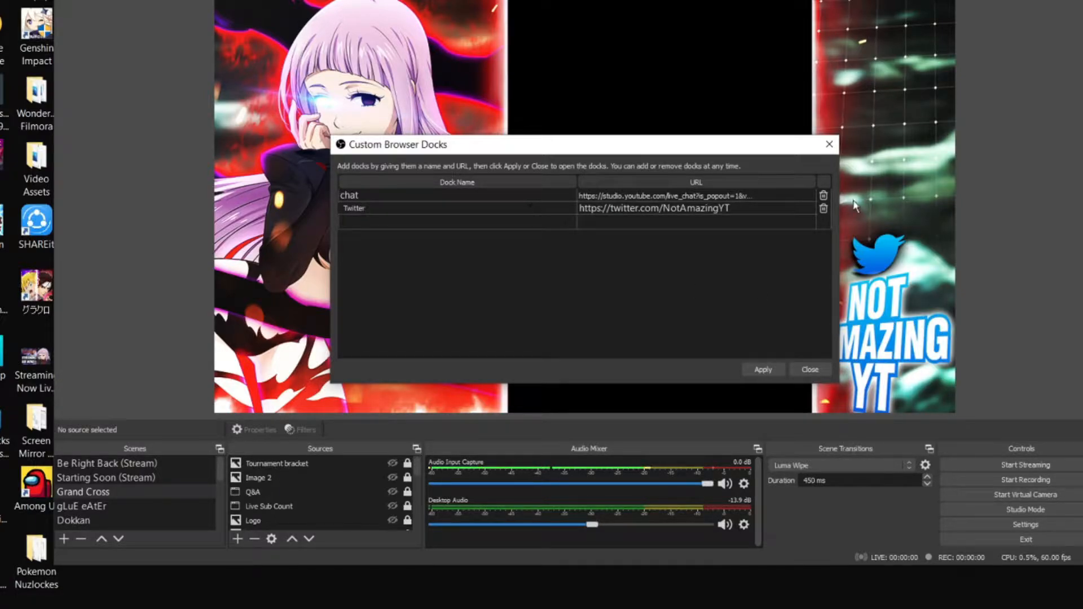
pyautogui.click(777, 210)
pyautogui.click(771, 370)
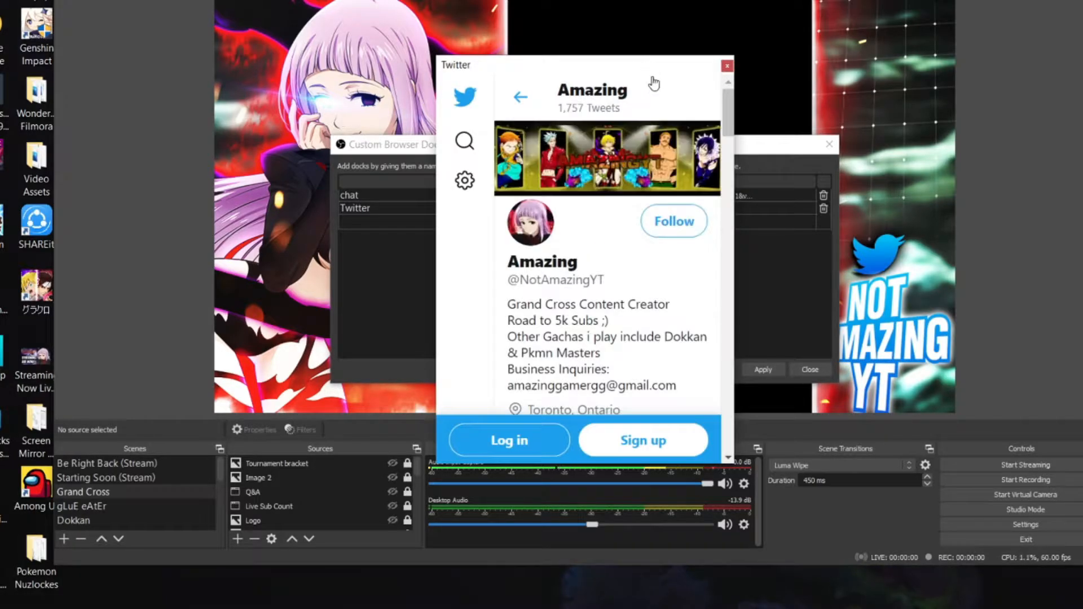
# Attach the floating Twitter panel to the left side of the preview and browse through its feed
pyautogui.moveTo(630, 70); pyautogui.dragTo(102, 186)
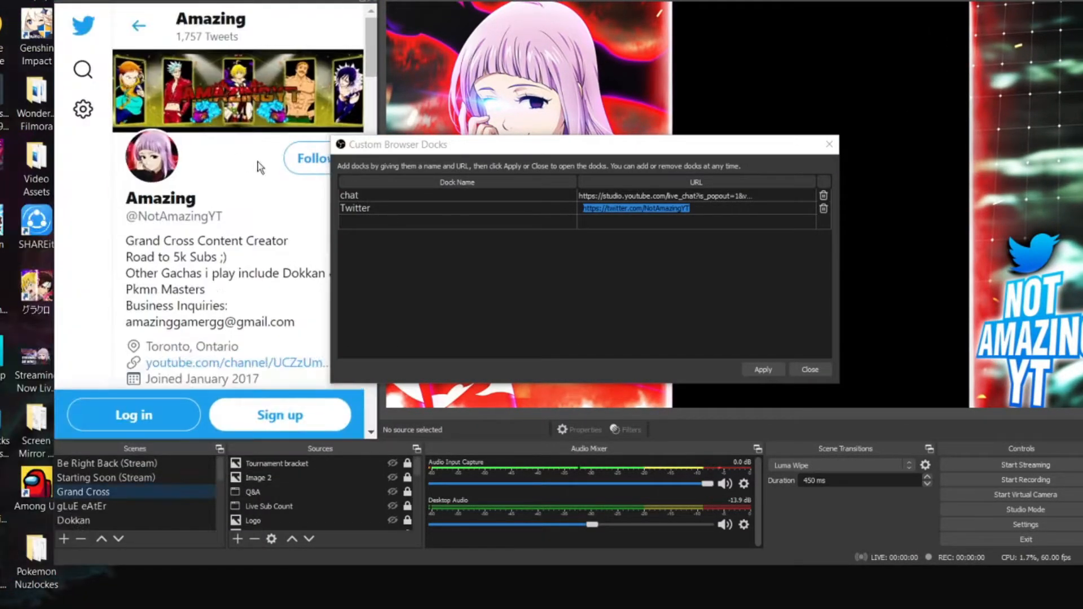
pyautogui.scroll(-5, 172, 113)
pyautogui.scroll(-10, 172, 113)
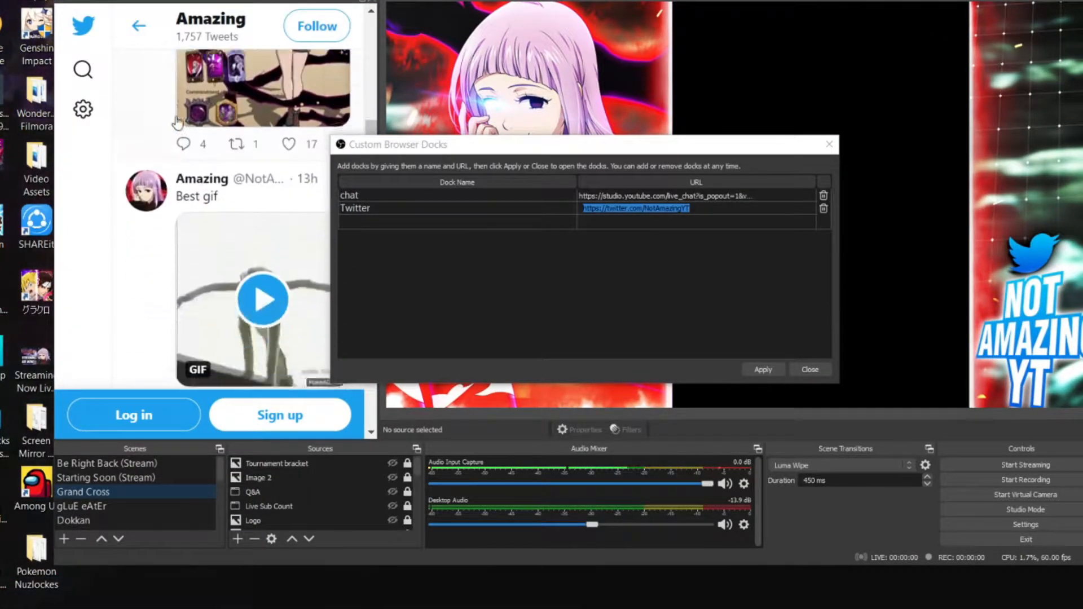
pyautogui.scroll(15, 191, 135)
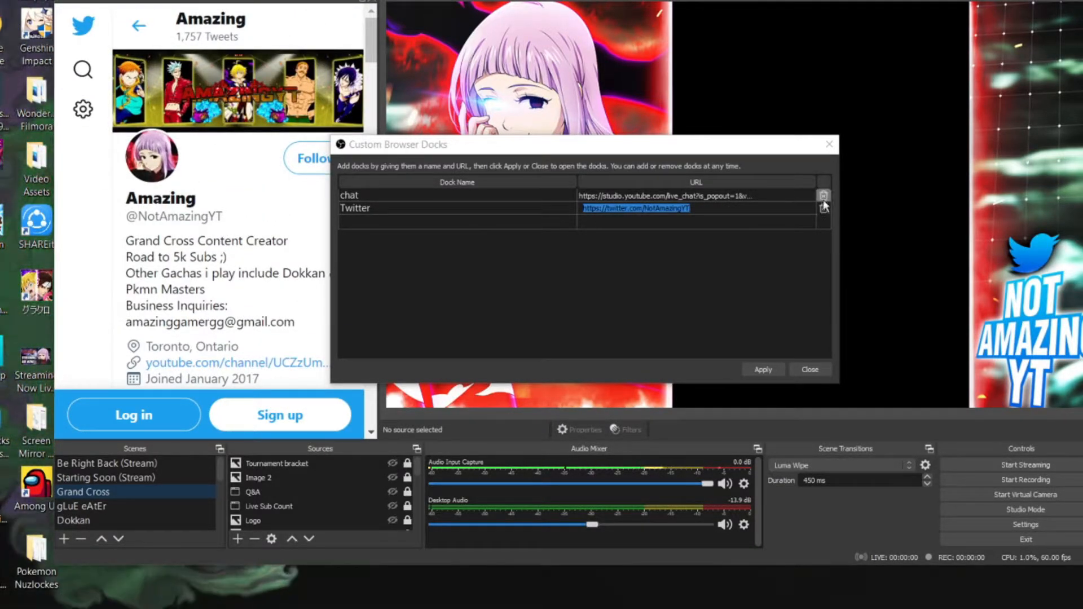
# Open the chat dock's URL entry and shift the OBS window aside
pyautogui.doubleClick(604, 197)
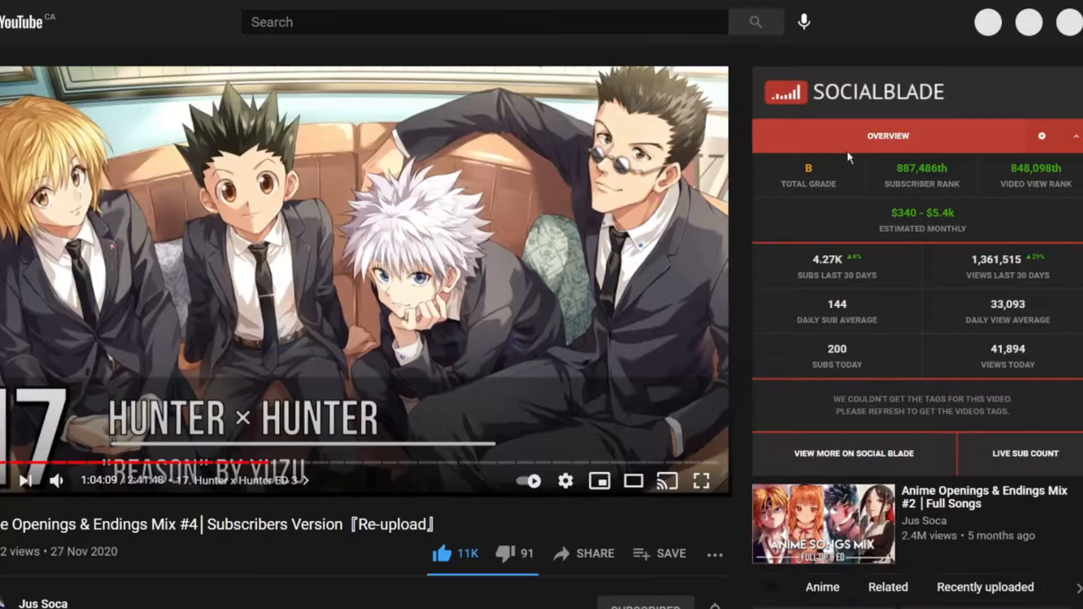
pyautogui.click(613, 304)
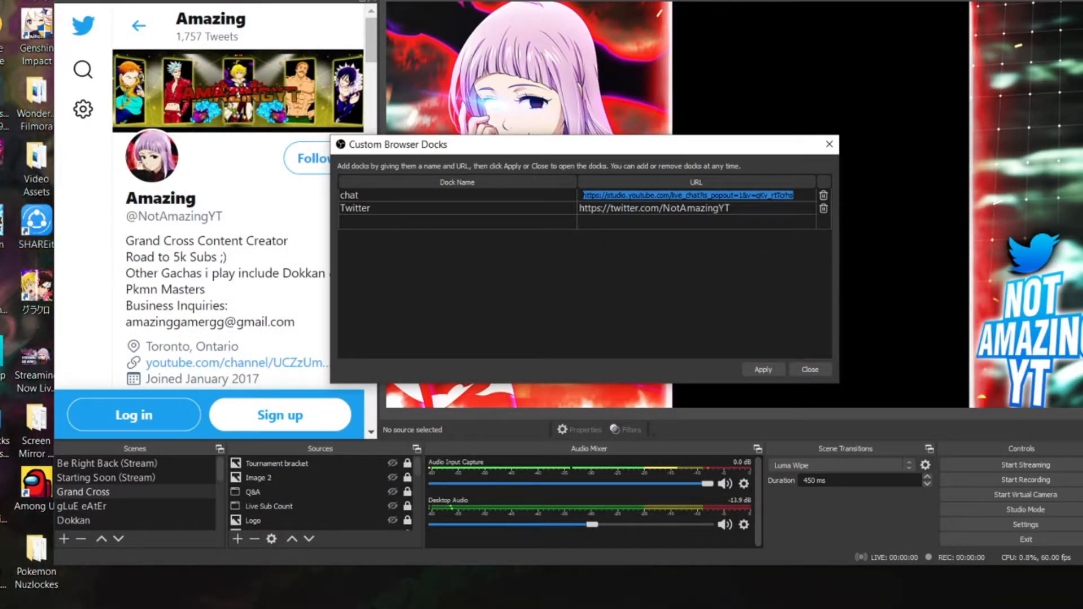
pyautogui.moveTo(541, 1); pyautogui.dragTo(465, 0)
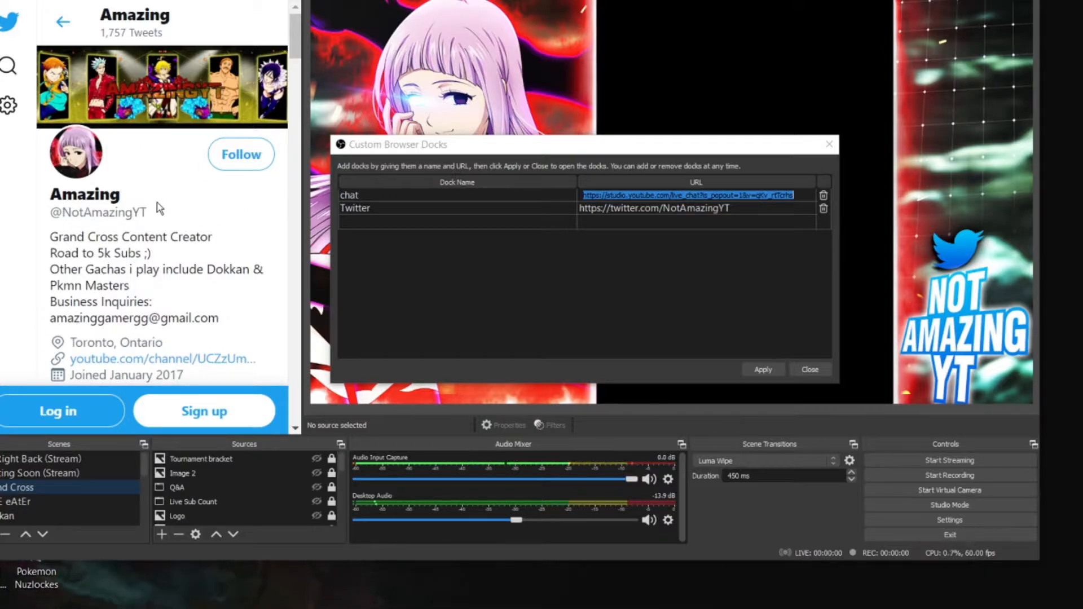
# Delete the chat and Twitter entries from the custom browser docks and close the dialog
pyautogui.click(823, 195)
pyautogui.click(824, 195)
pyautogui.click(809, 369)
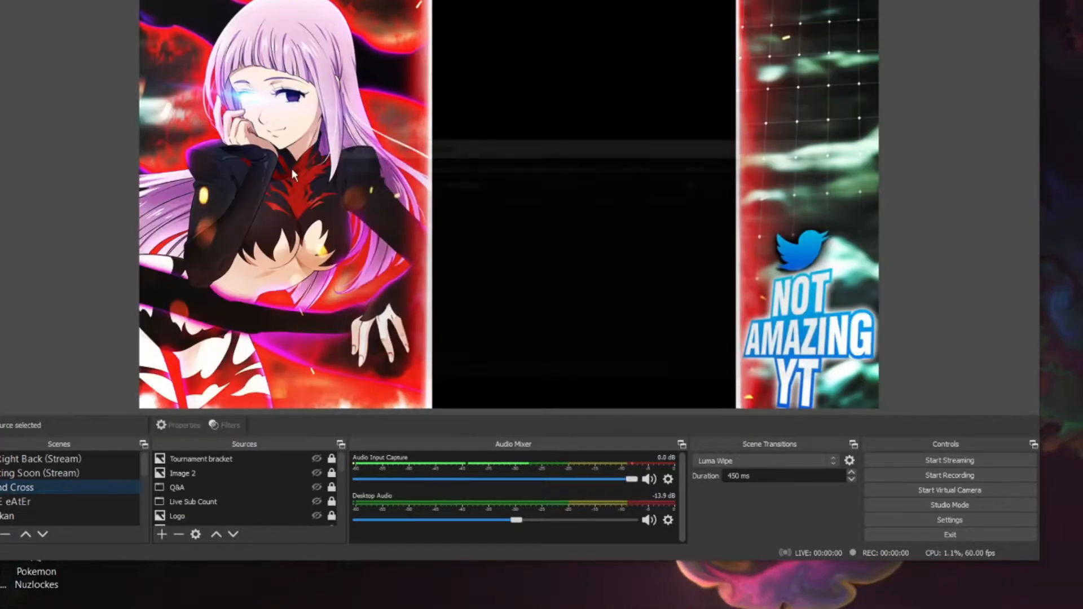
# Add a new Window Capture source to the Grand Cross scene that captures the Discord #Mainchat window
pyautogui.click(484, 300)
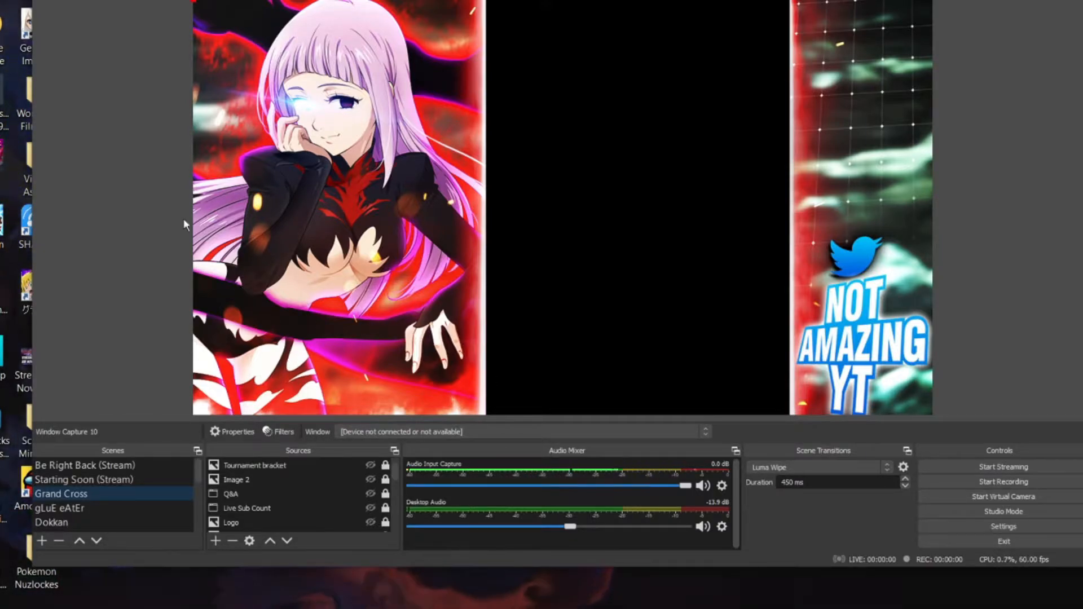
pyautogui.click(216, 539)
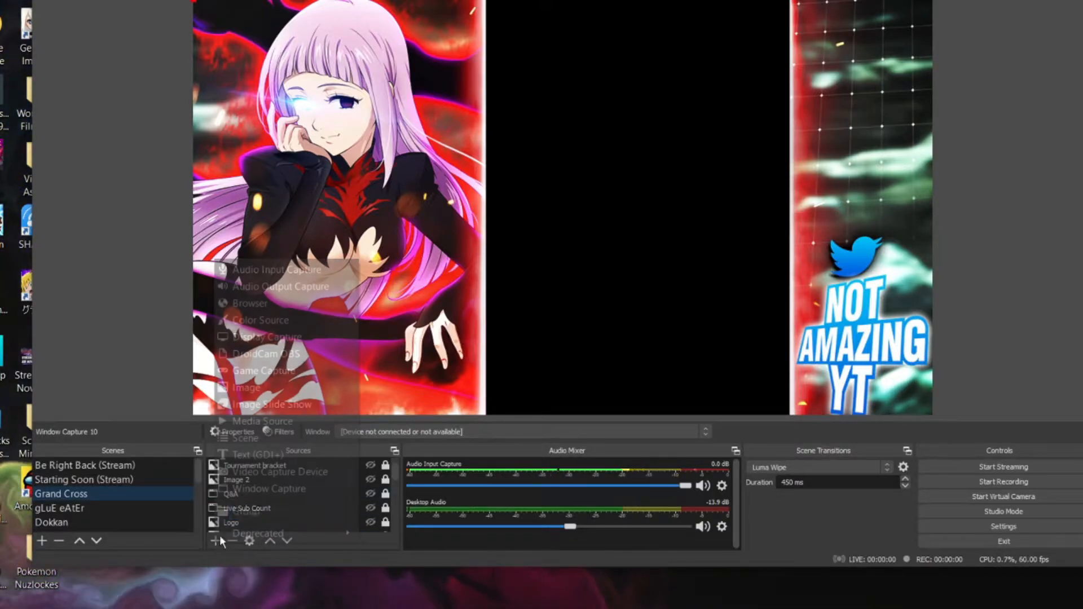
pyautogui.click(292, 490)
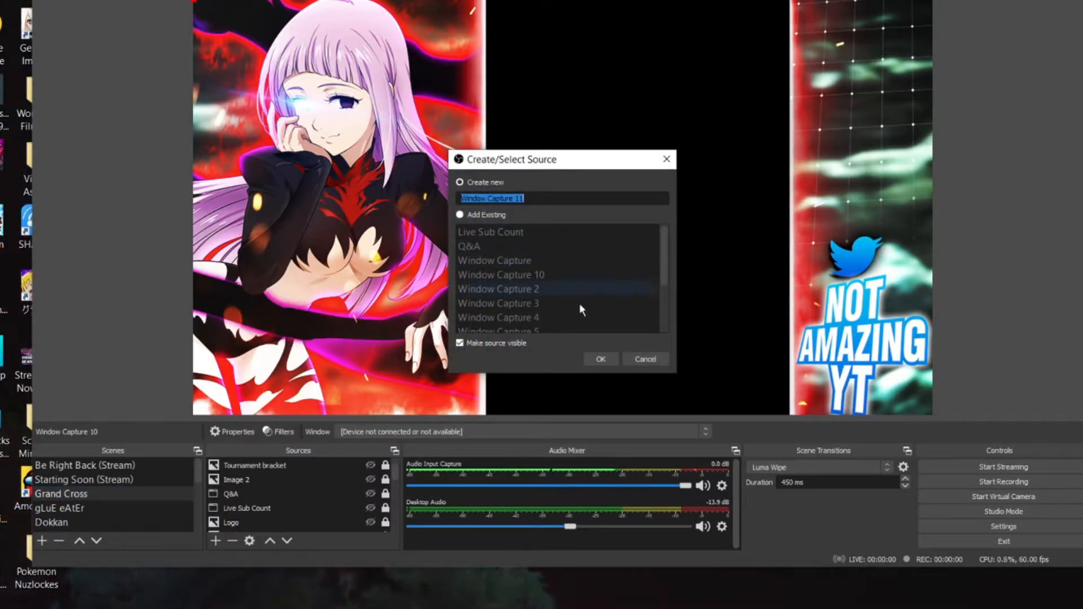
pyautogui.click(601, 359)
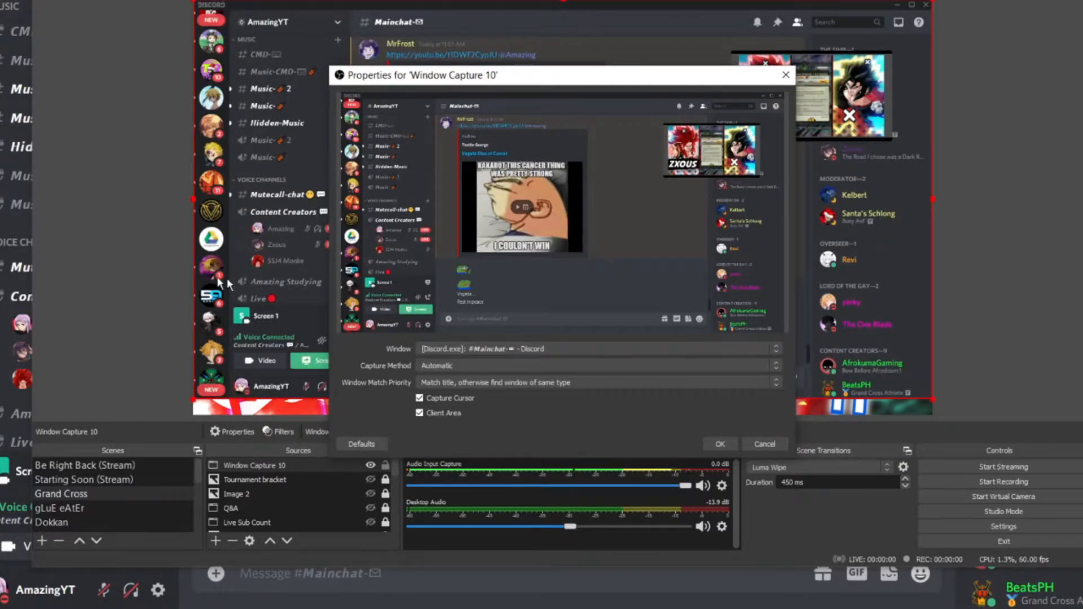
pyautogui.click(721, 443)
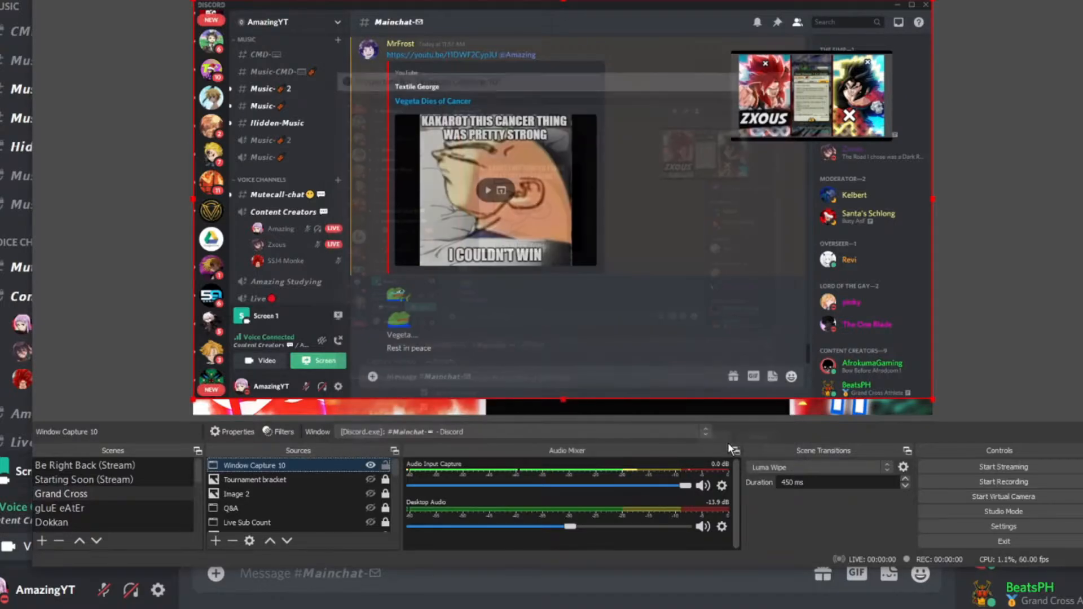
# Crop the Discord capture on all four sides to only the Content Creators voice channel and its members
pyautogui.click(933, 199)
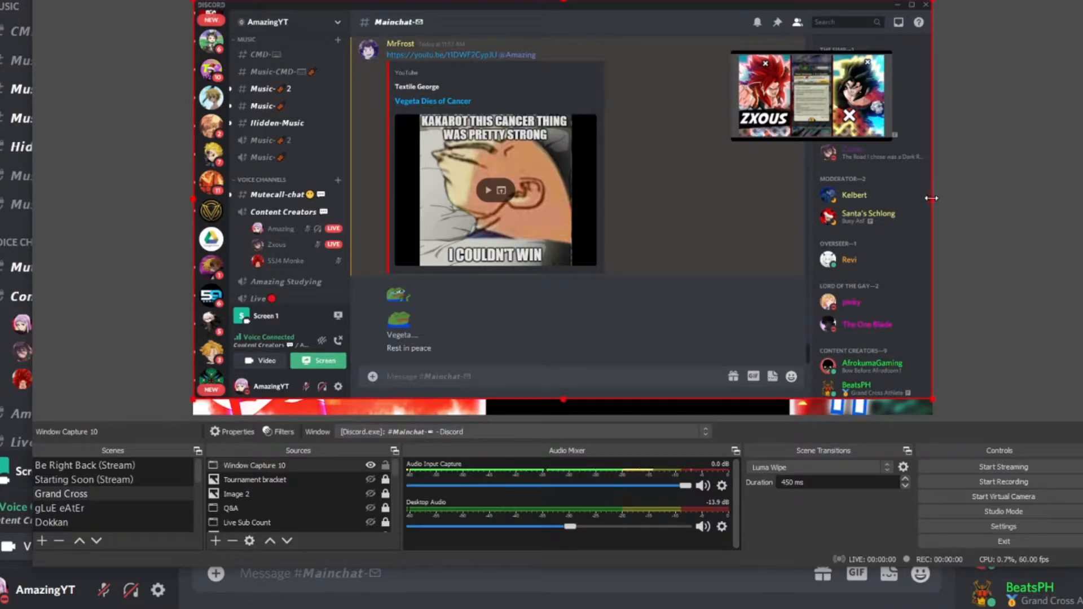
pyautogui.moveTo(931, 198); pyautogui.dragTo(351, 197)
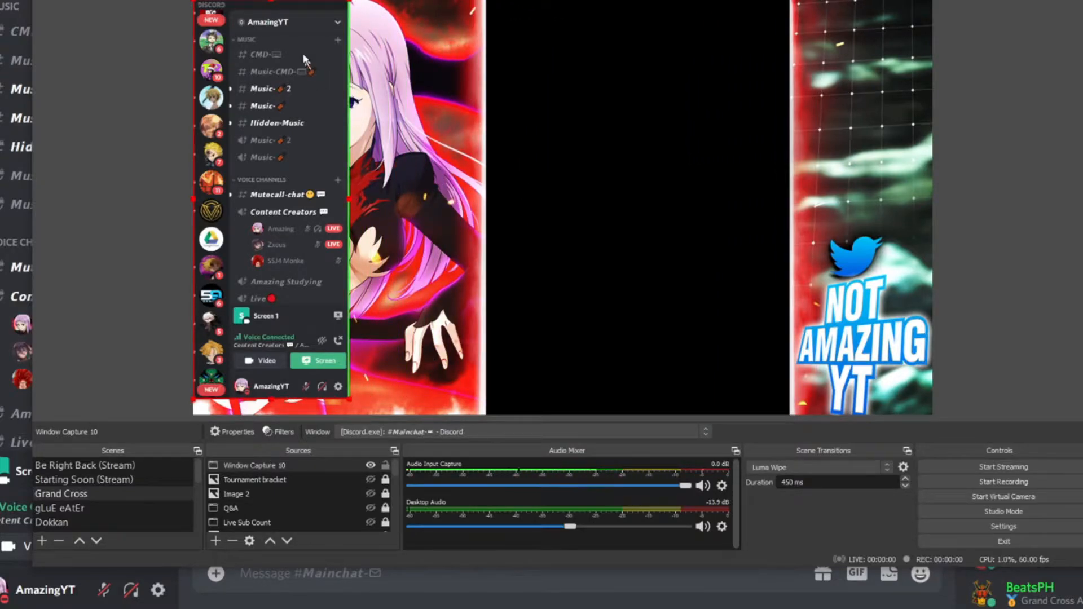
pyautogui.moveTo(266, 1); pyautogui.dragTo(261, 40)
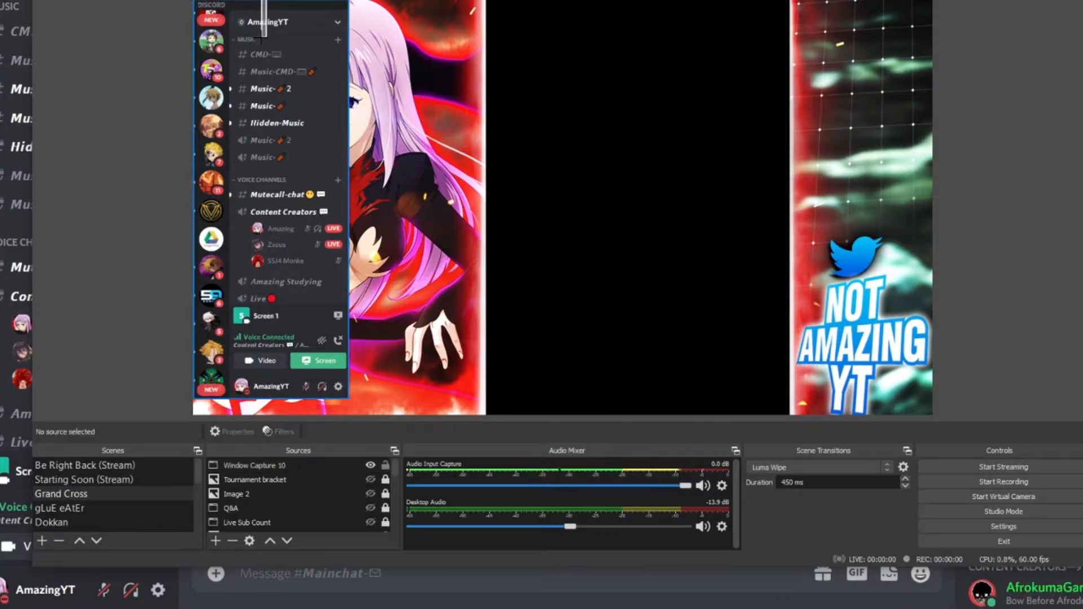
pyautogui.click(265, 5)
pyautogui.moveTo(270, 2); pyautogui.dragTo(250, 205)
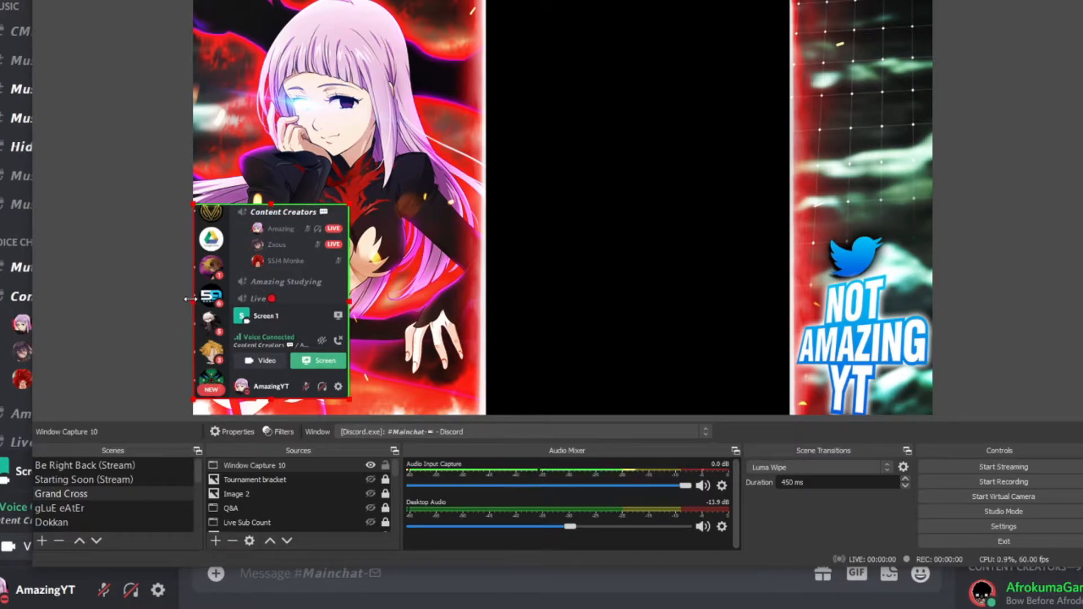
pyautogui.moveTo(190, 299); pyautogui.dragTo(229, 299)
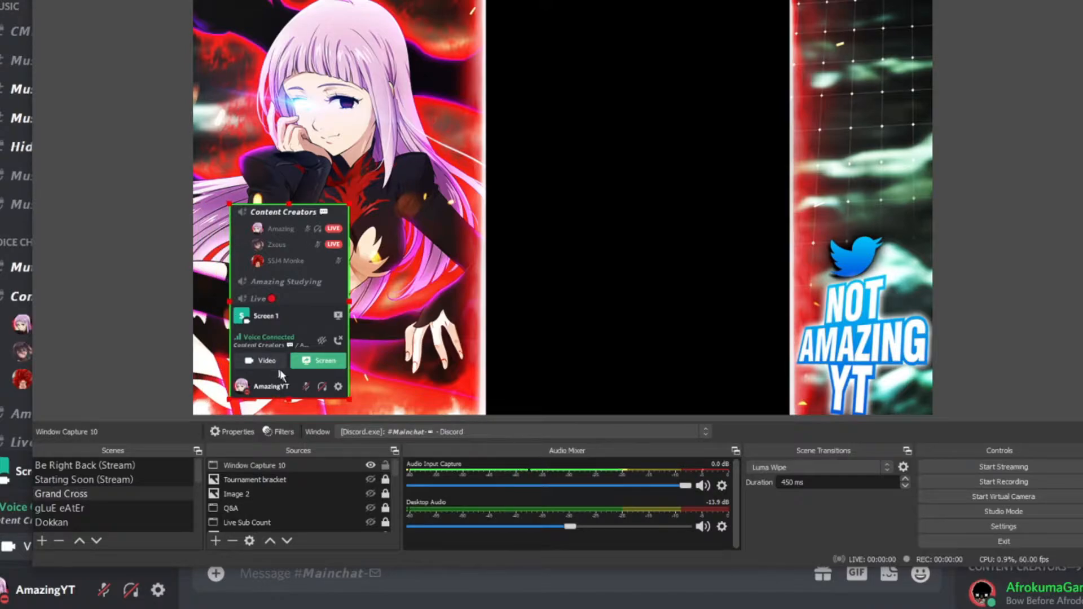
pyautogui.moveTo(291, 399); pyautogui.dragTo(299, 275)
# Enlarge the cropped Discord capture and place it in the canvas's lower-left corner, filling the width of the character artwork
pyautogui.moveTo(348, 199); pyautogui.dragTo(476, 133)
pyautogui.moveTo(443, 172); pyautogui.dragTo(406, 302)
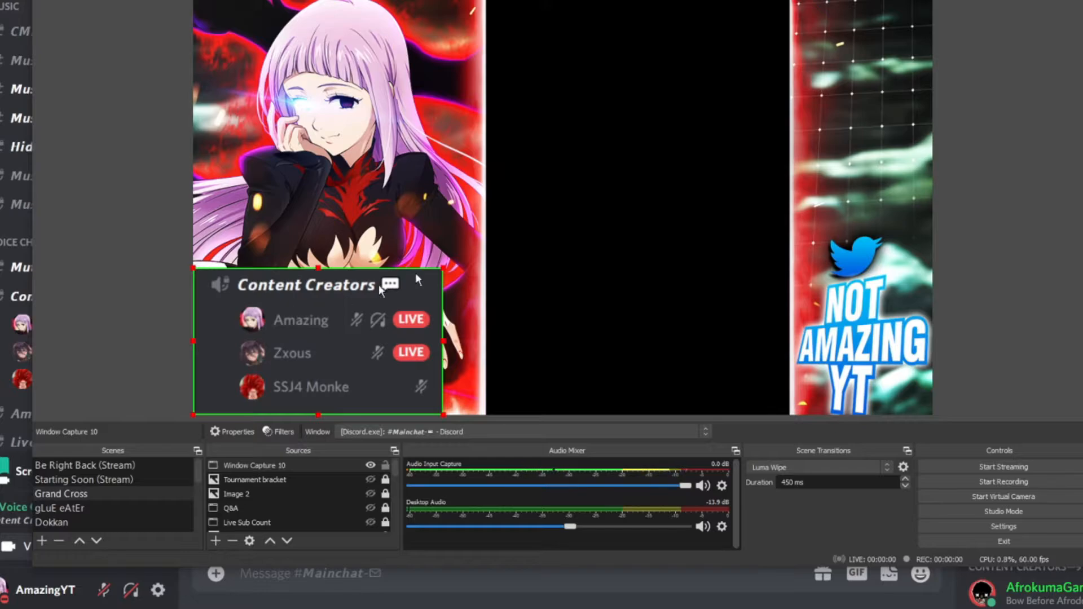
pyautogui.moveTo(443, 265); pyautogui.dragTo(472, 246)
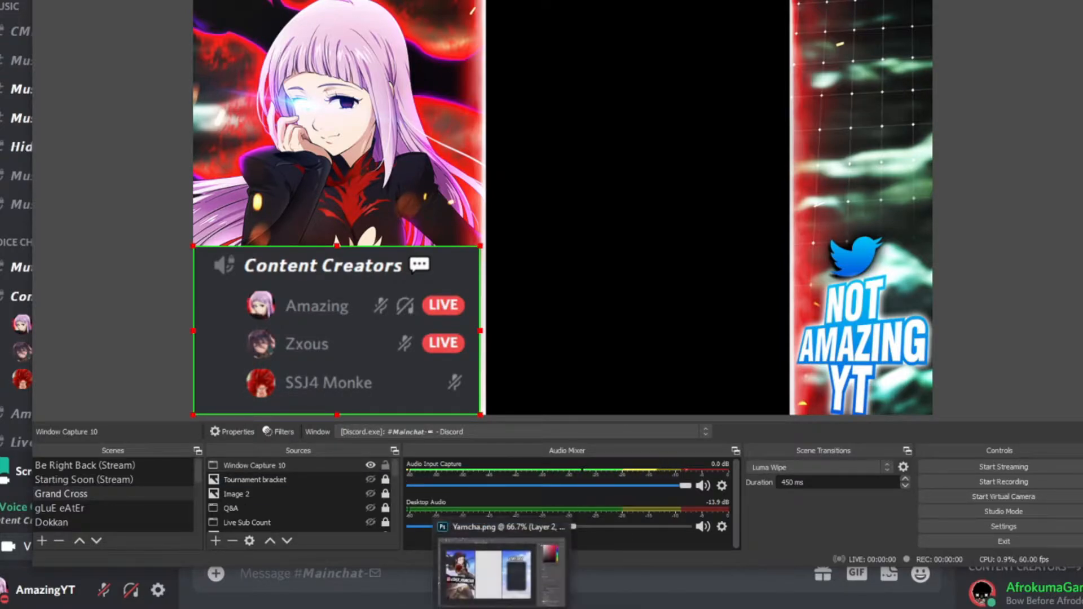
# Add another new Window Capture source that captures the Photoshop window with Yamcha.png
pyautogui.click(215, 540)
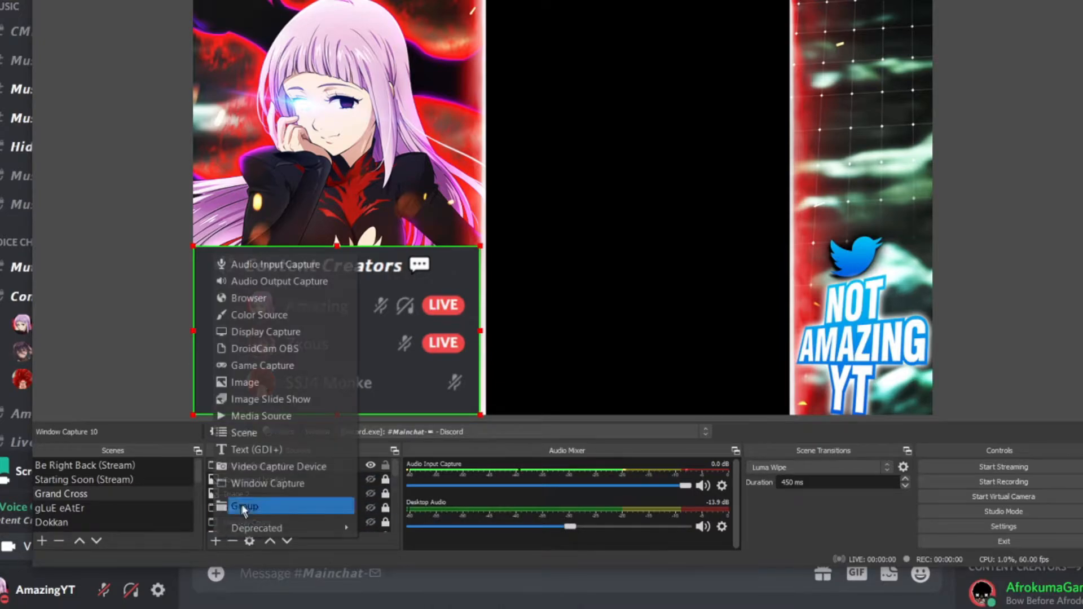
pyautogui.click(267, 490)
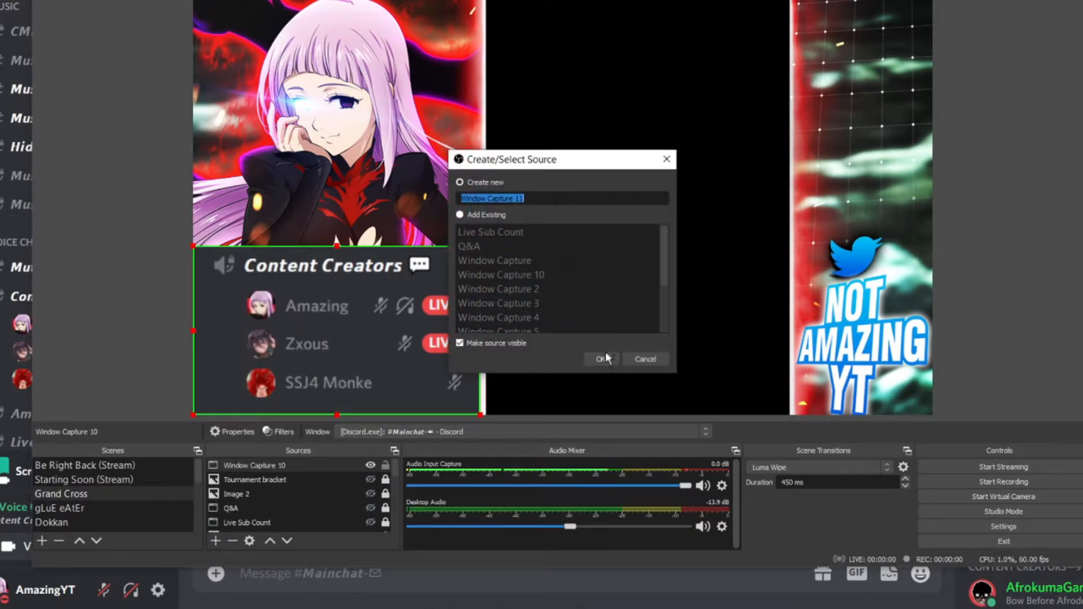
pyautogui.click(605, 354)
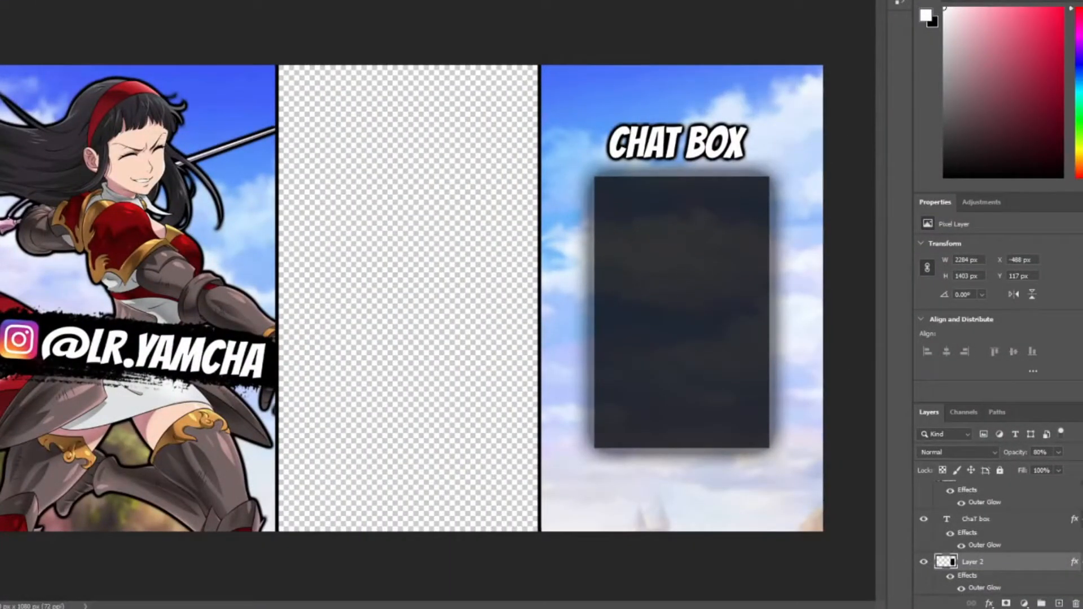
pyautogui.moveTo(363, 600)
pyautogui.click(364, 580)
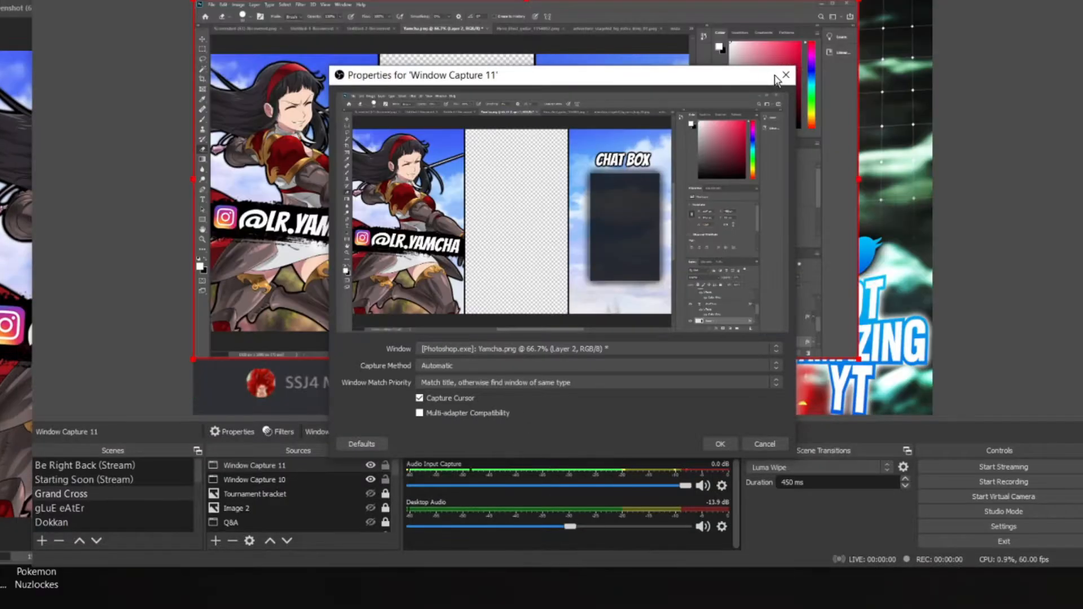
pyautogui.click(713, 443)
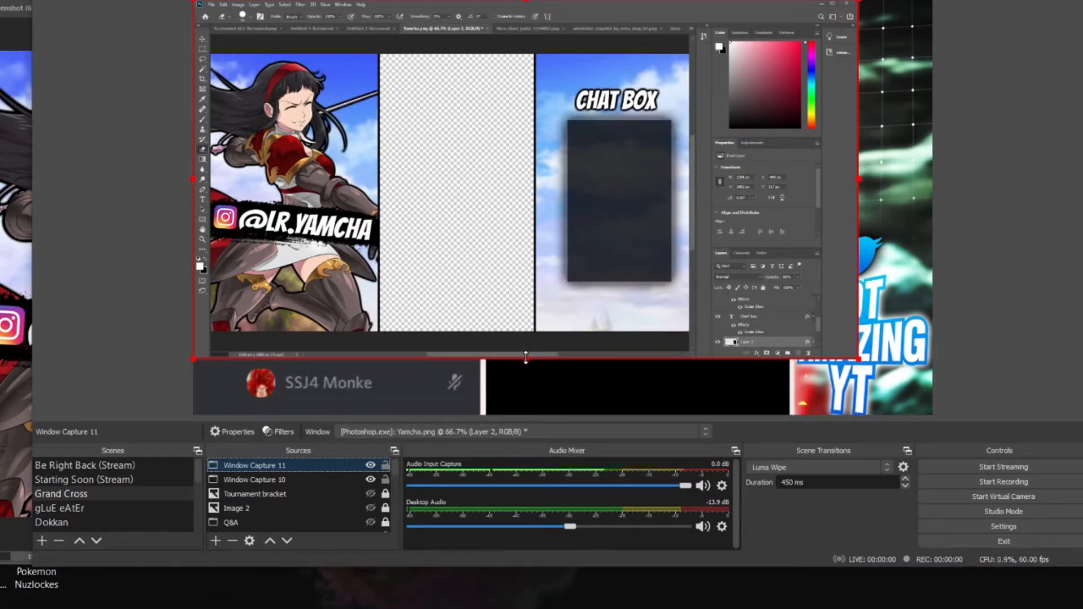
# Crop the Photoshop capture on all four sides to only the overlay artwork and move it toward the canvas centre
pyautogui.moveTo(525, 357); pyautogui.dragTo(525, 333)
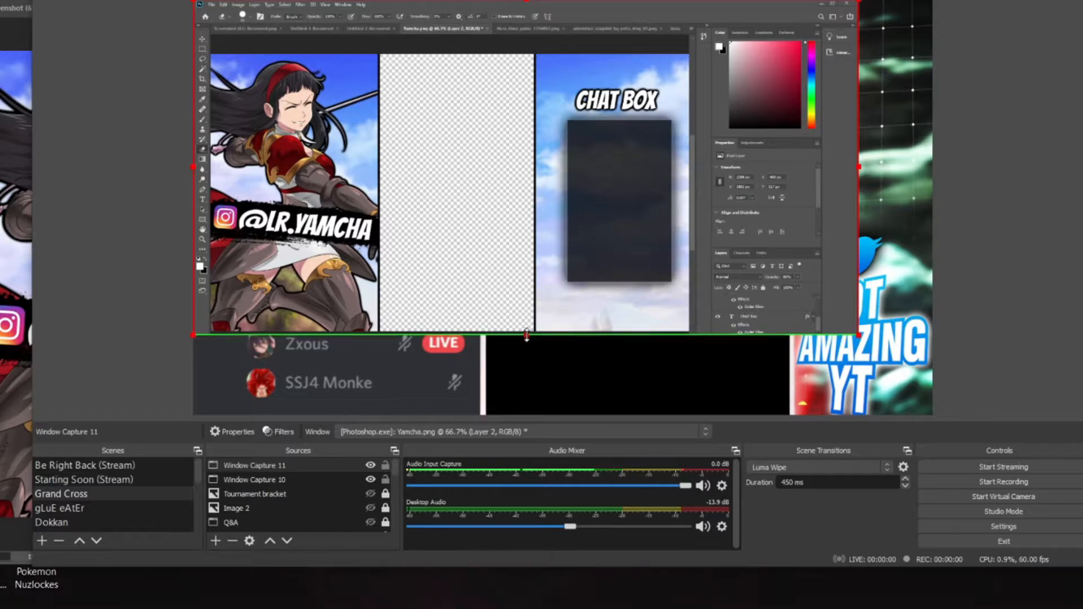
pyautogui.moveTo(863, 165); pyautogui.dragTo(692, 174)
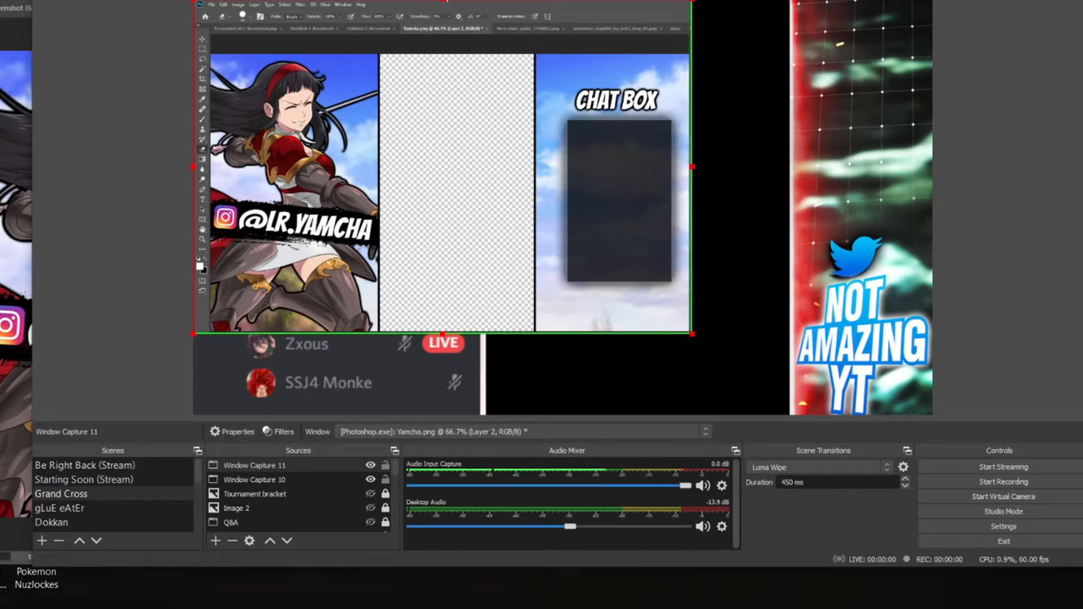
pyautogui.moveTo(441, 2); pyautogui.dragTo(437, 50)
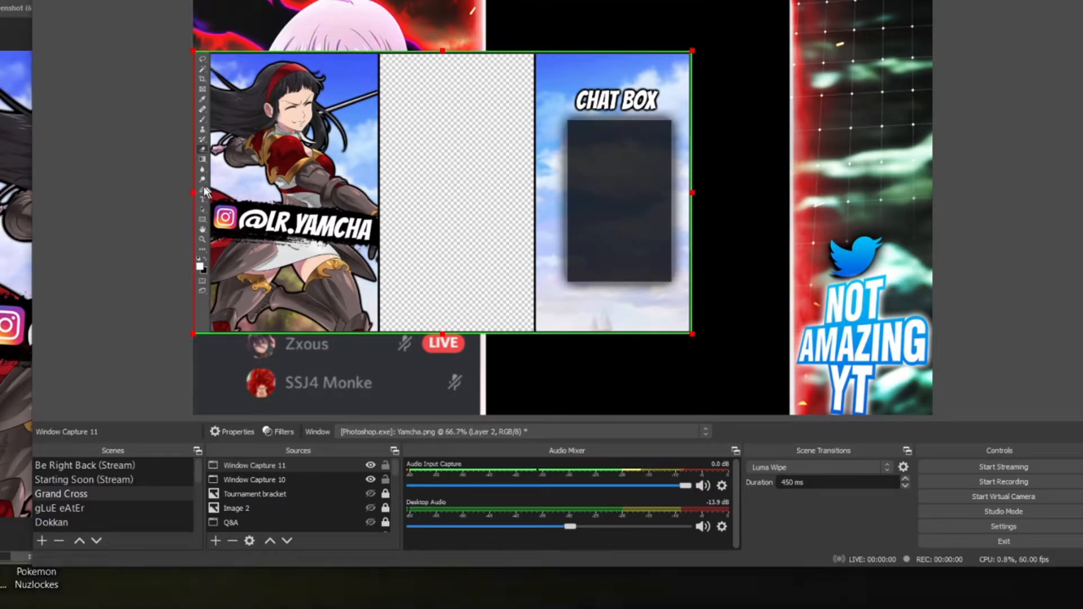
pyautogui.moveTo(193, 192); pyautogui.dragTo(204, 192)
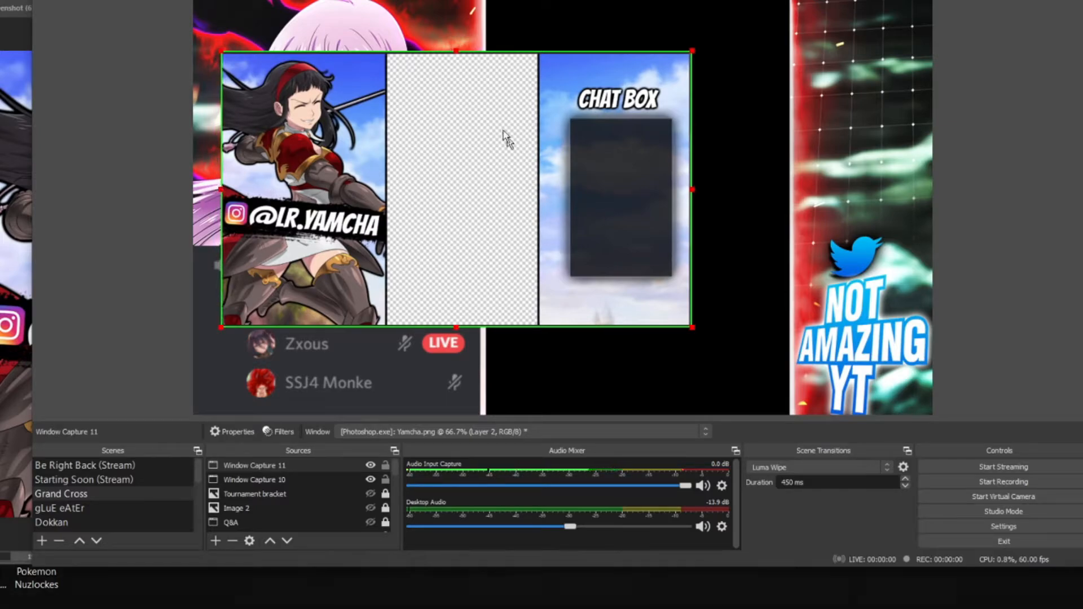
pyautogui.moveTo(503, 131); pyautogui.dragTo(581, 117)
# Bring Photoshop forward, narrow the OBS window and place the two windows side by side
pyautogui.click(500, 608)
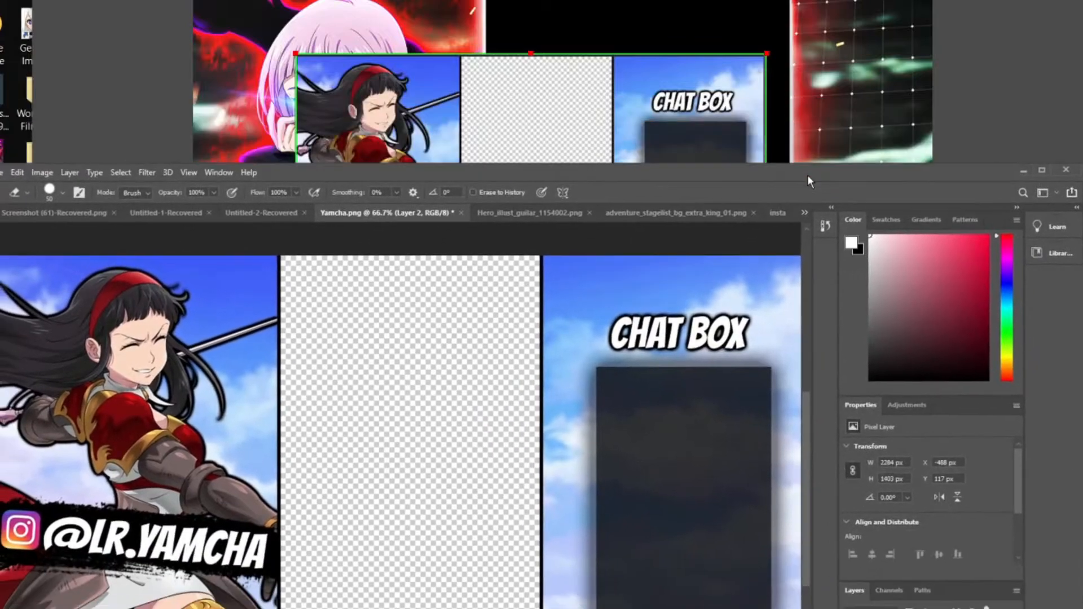
pyautogui.moveTo(612, 1); pyautogui.dragTo(554, 0)
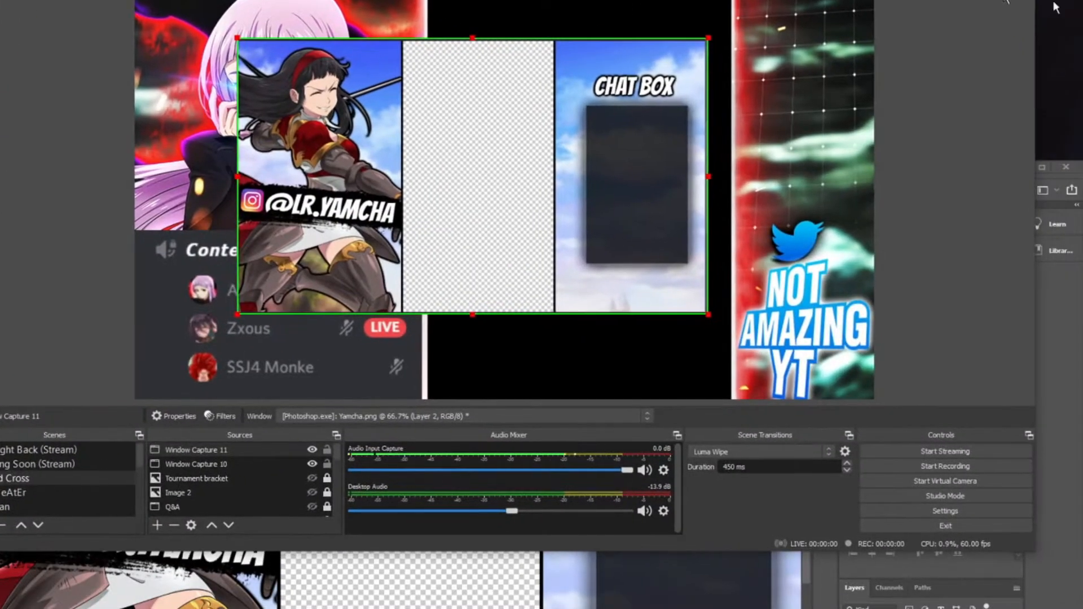
pyautogui.click(1034, 48)
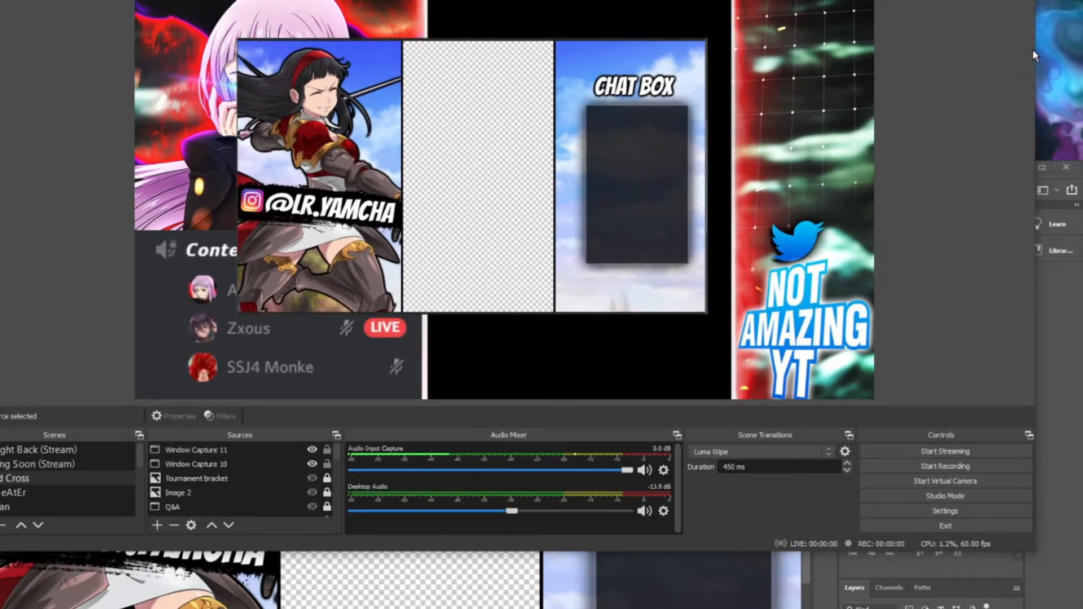
pyautogui.moveTo(1034, 49); pyautogui.dragTo(570, 64)
pyautogui.moveTo(755, 164); pyautogui.dragTo(1082, 0)
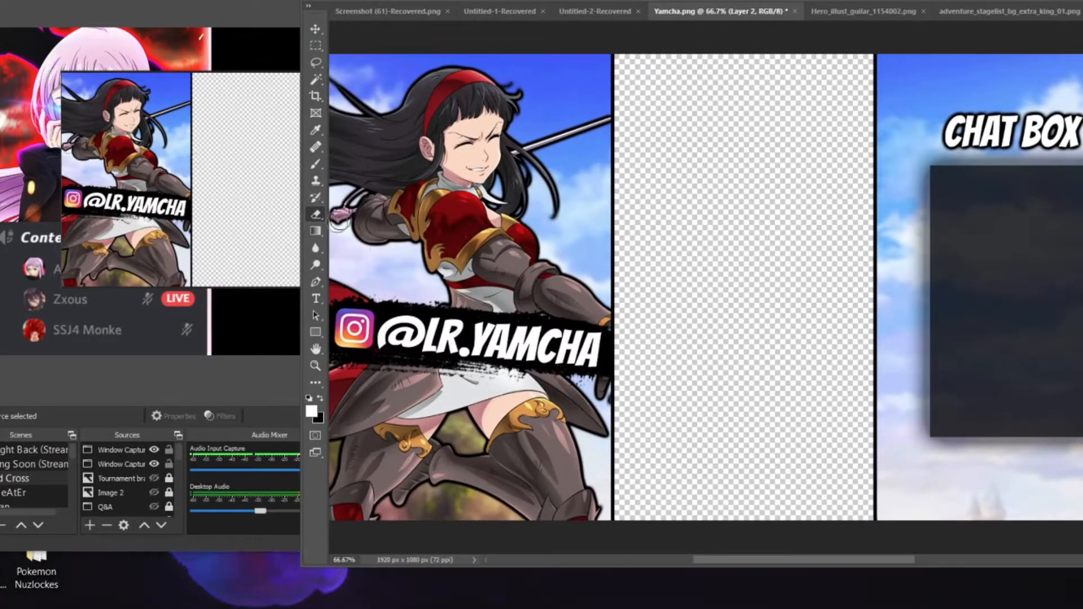
# Add the text "amazoing" in the transparent middle of Yamcha.png to test the live OBS capture, and clear it again
pyautogui.click(646, 267)
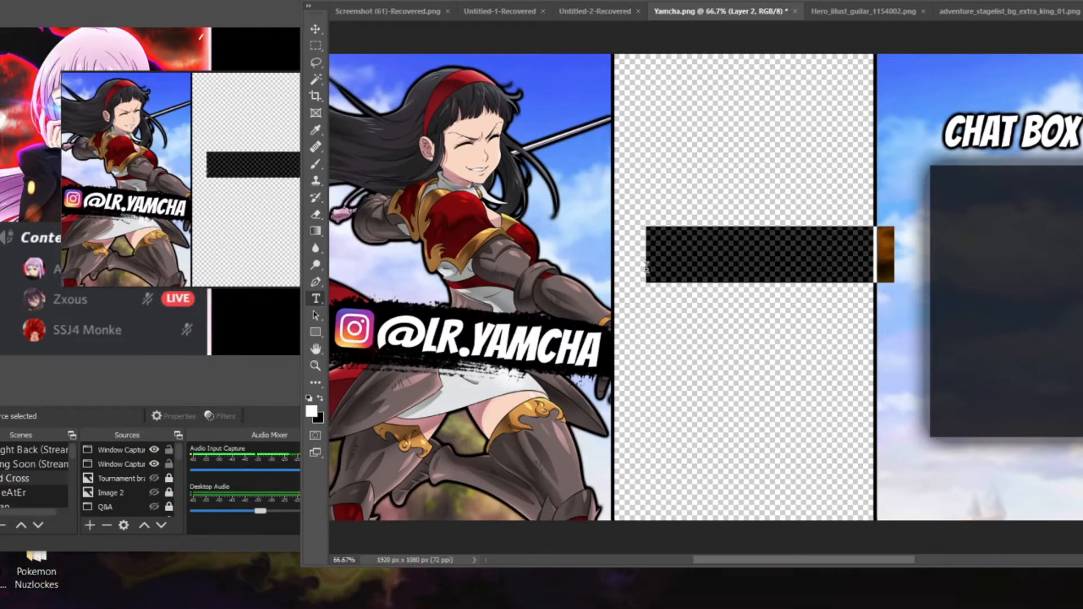
pyautogui.press('BackSpace')
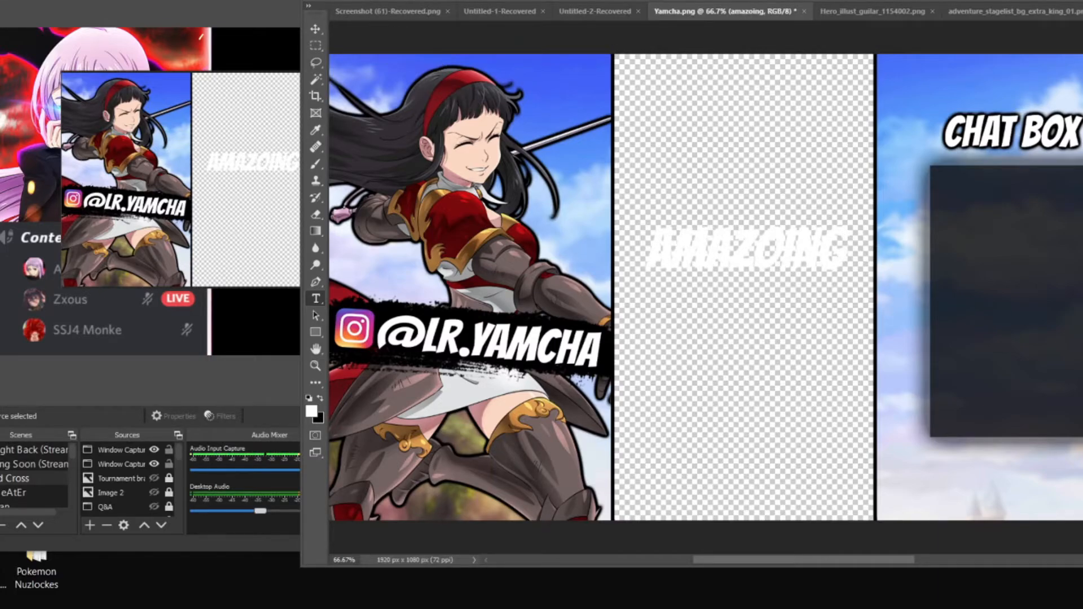
pyautogui.click(216, 103)
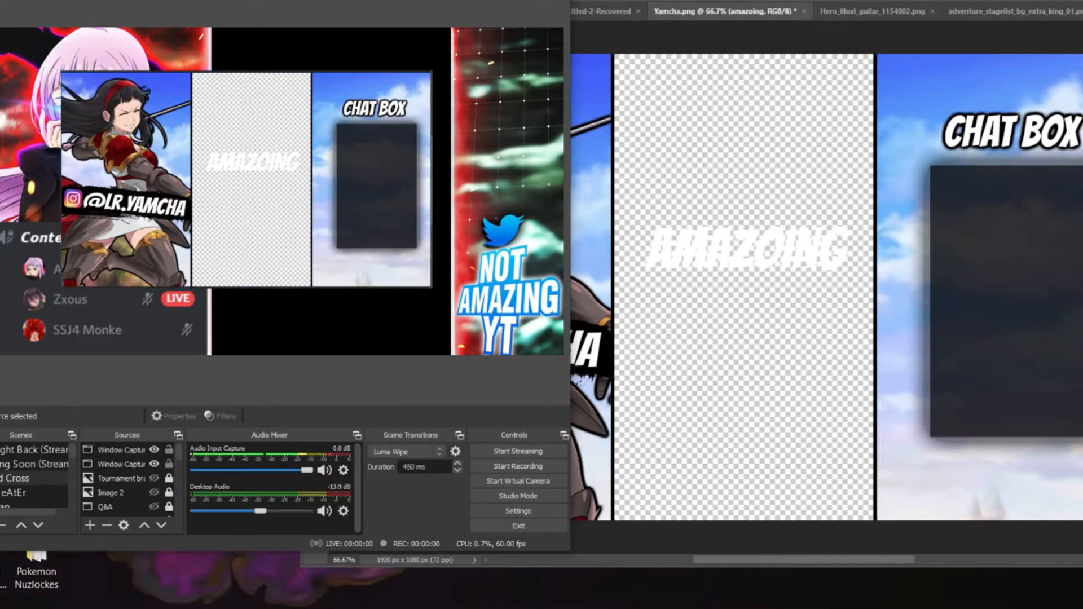
pyautogui.moveTo(282, 0); pyautogui.dragTo(486, 33)
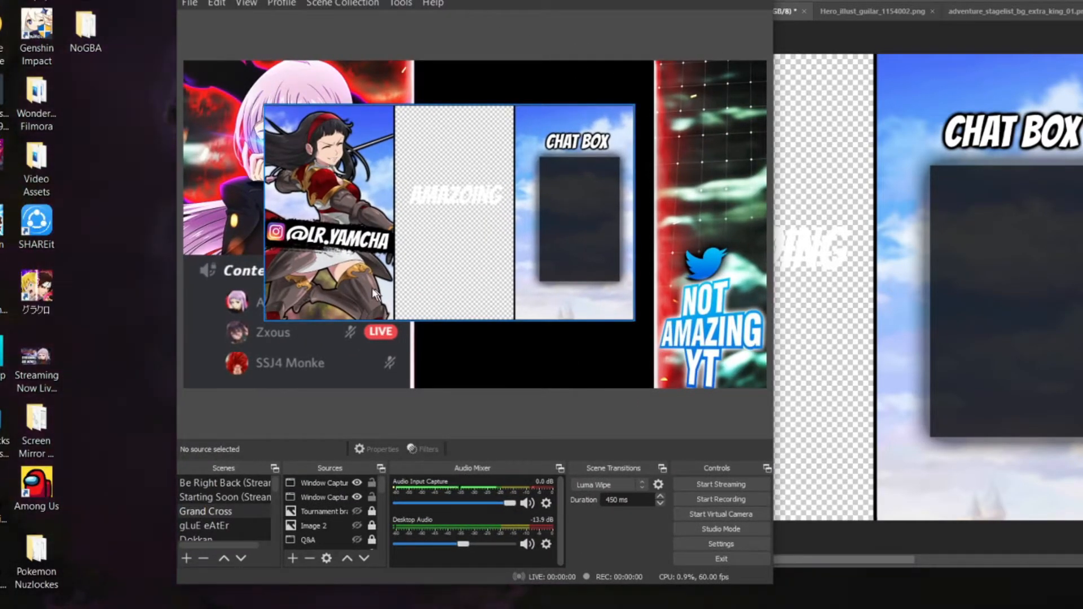
pyautogui.click(829, 262)
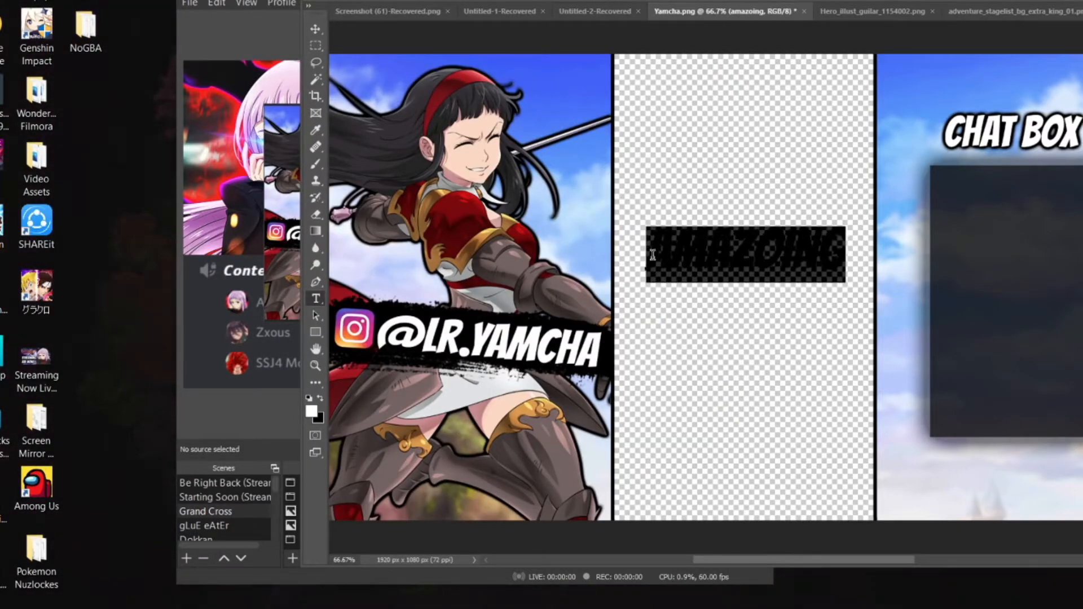
# Switch to Discord, replace the Screen 1 share with the OBS 26.0.0 window, and enlarge the other member's live stream
pyautogui.hotkey('alt', 'Tab')
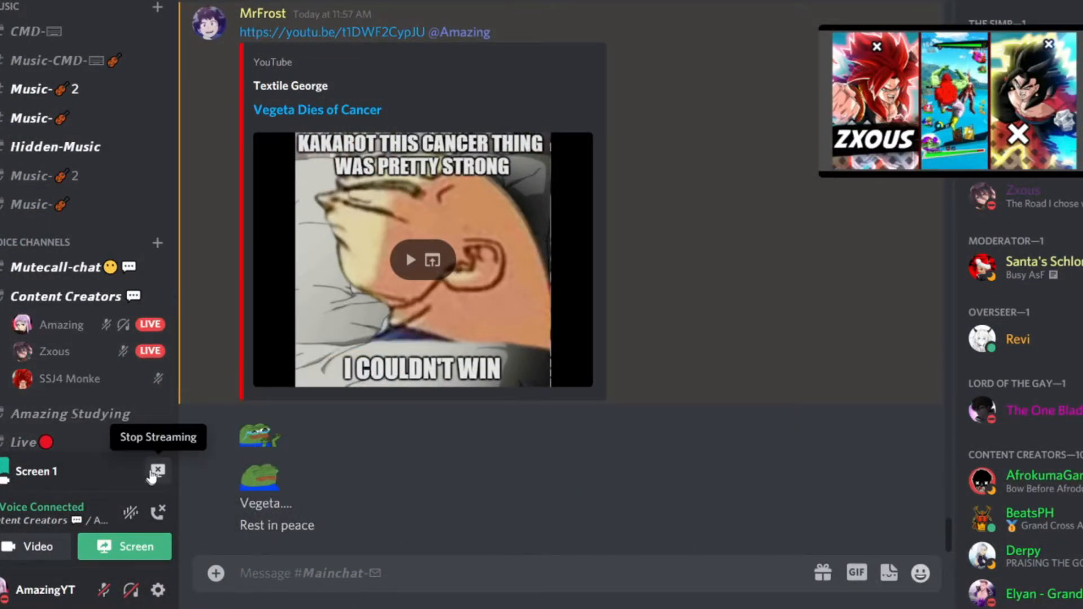
pyautogui.click(147, 545)
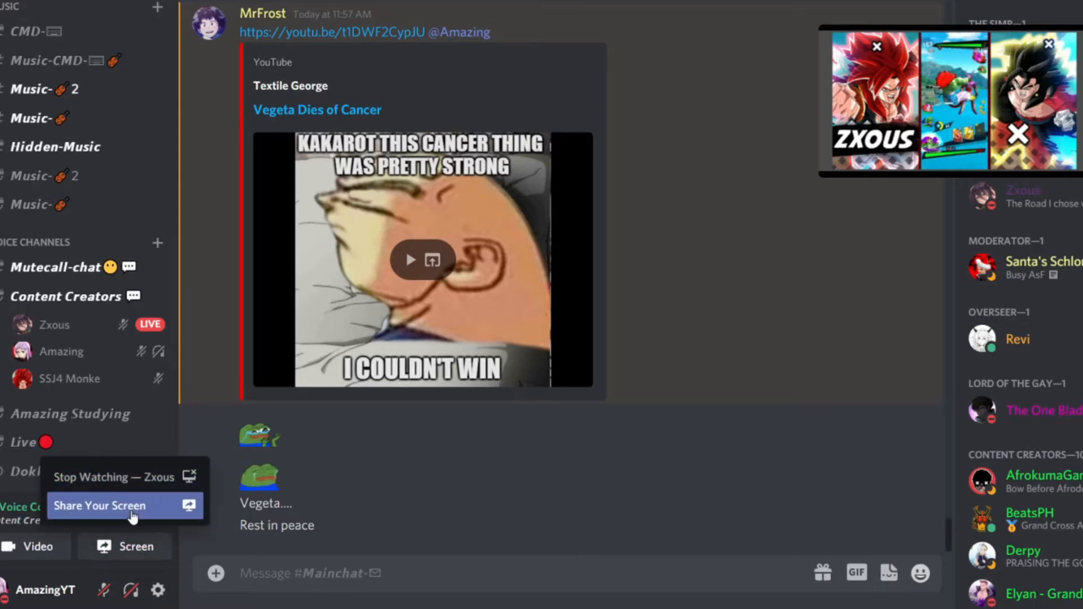
pyautogui.click(131, 506)
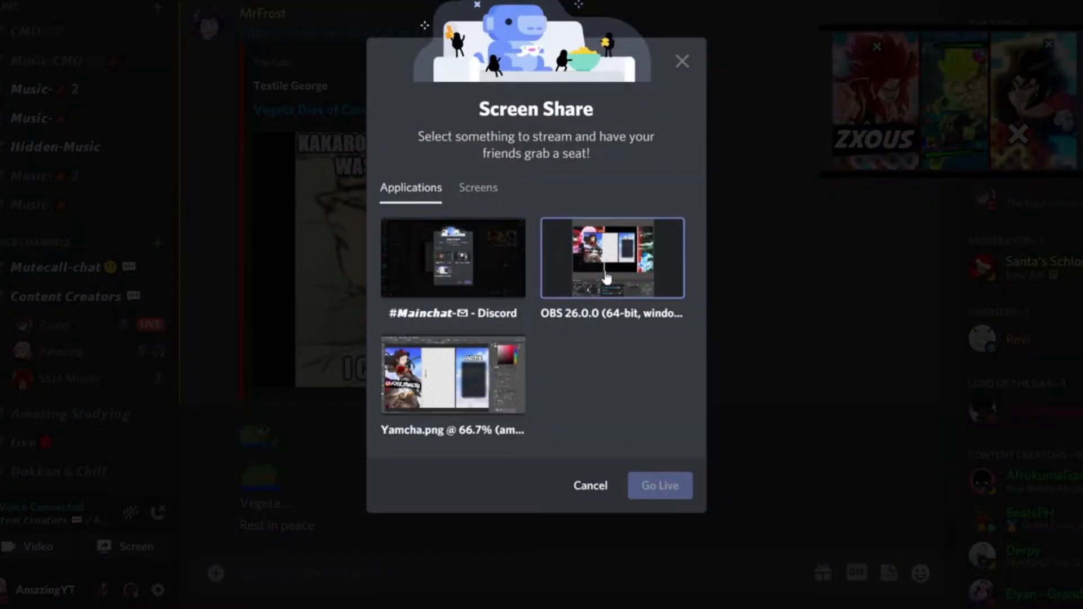
pyautogui.click(610, 273)
pyautogui.click(649, 448)
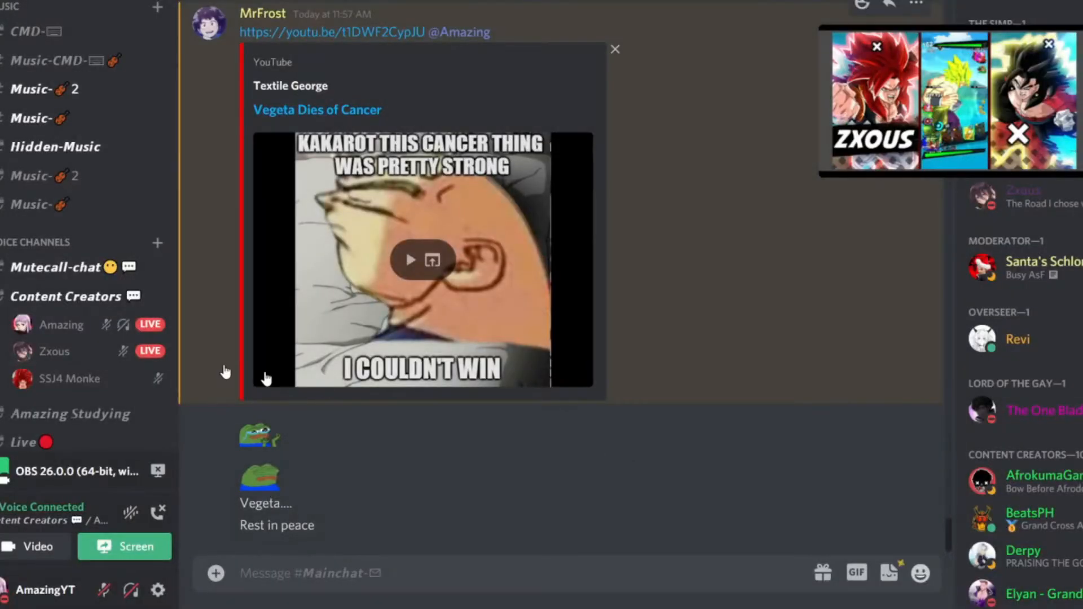
pyautogui.moveTo(864, 85)
pyautogui.click(884, 55)
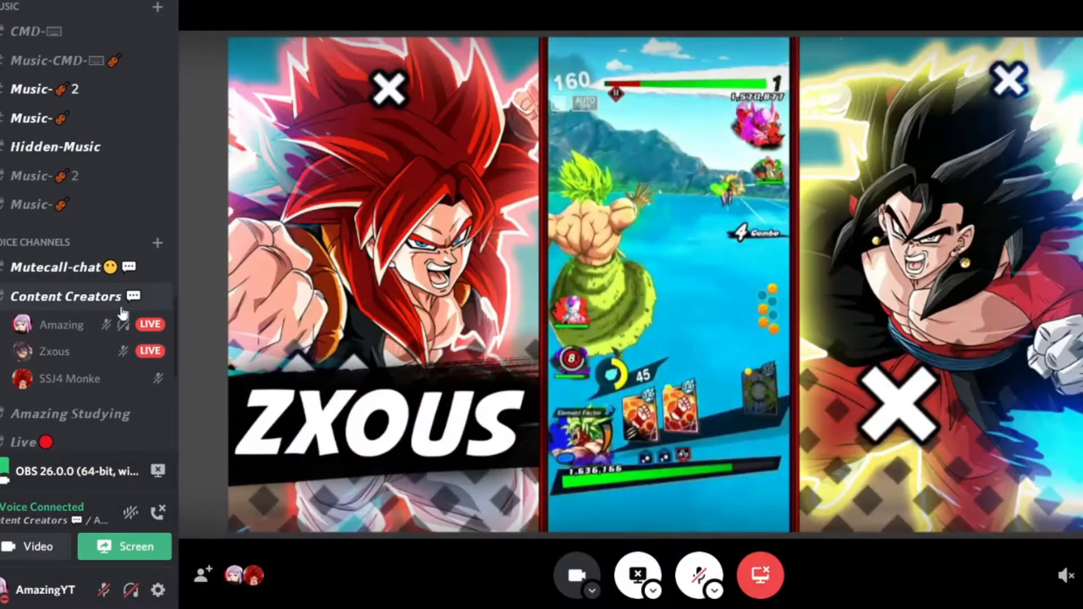
# Switch back to OBS and hide both the Photoshop and Discord window captures in the Grand Cross scene
pyautogui.click(483, 213)
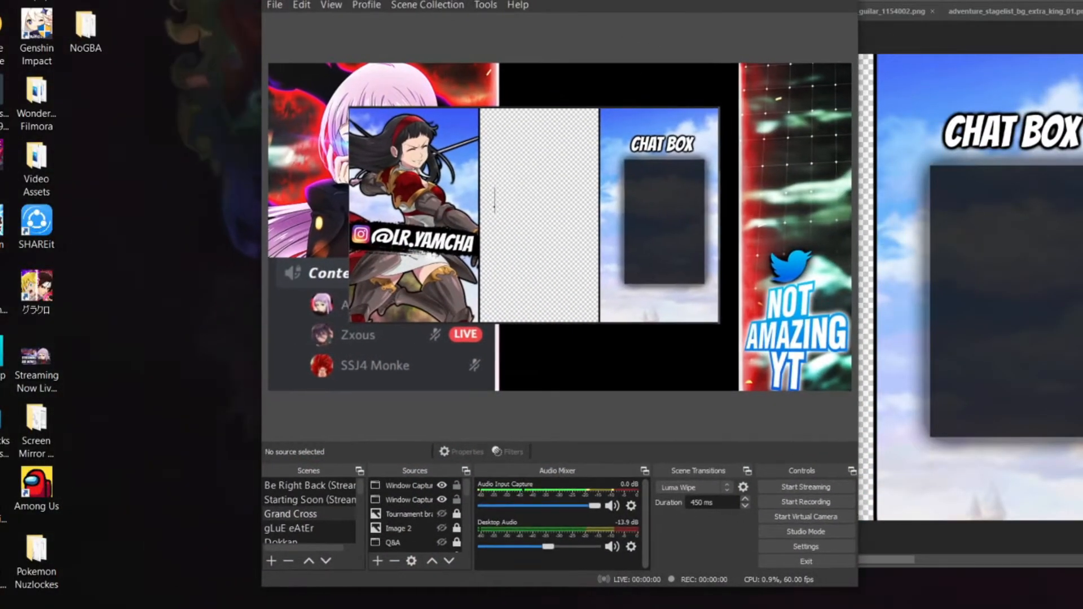
pyautogui.click(442, 485)
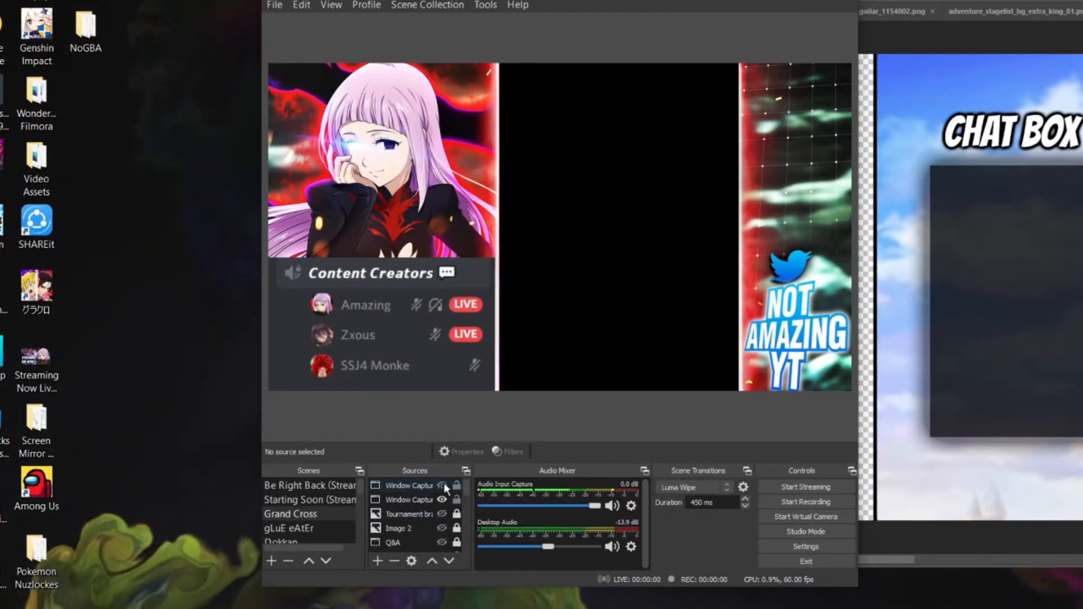
pyautogui.click(443, 500)
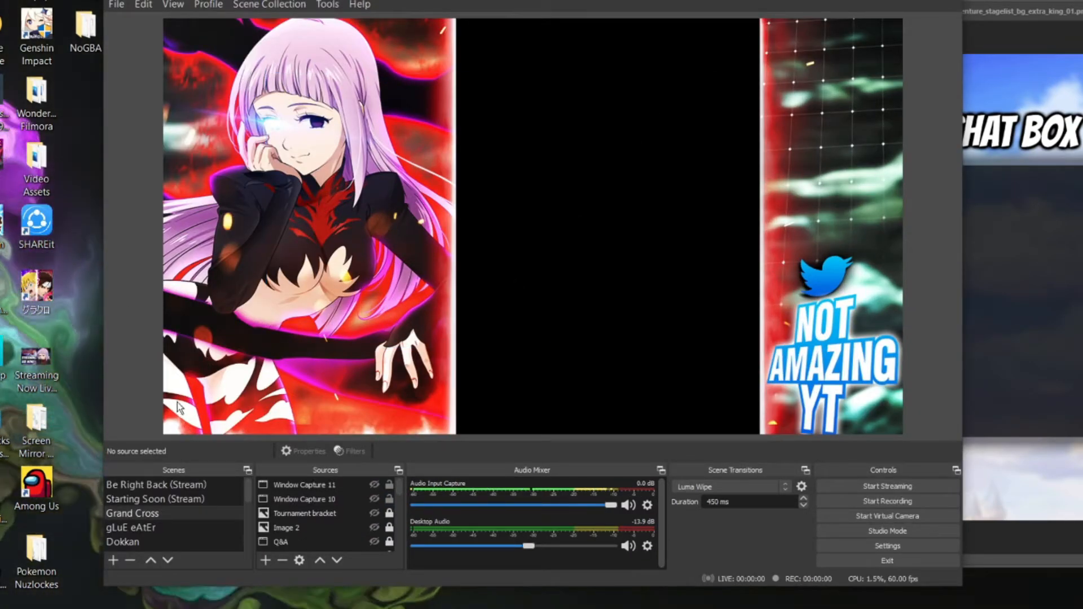
# Switch to the gLUE eAtEr scene and lower Media Source 3's volume to -81.7 dB
pyautogui.click(159, 527)
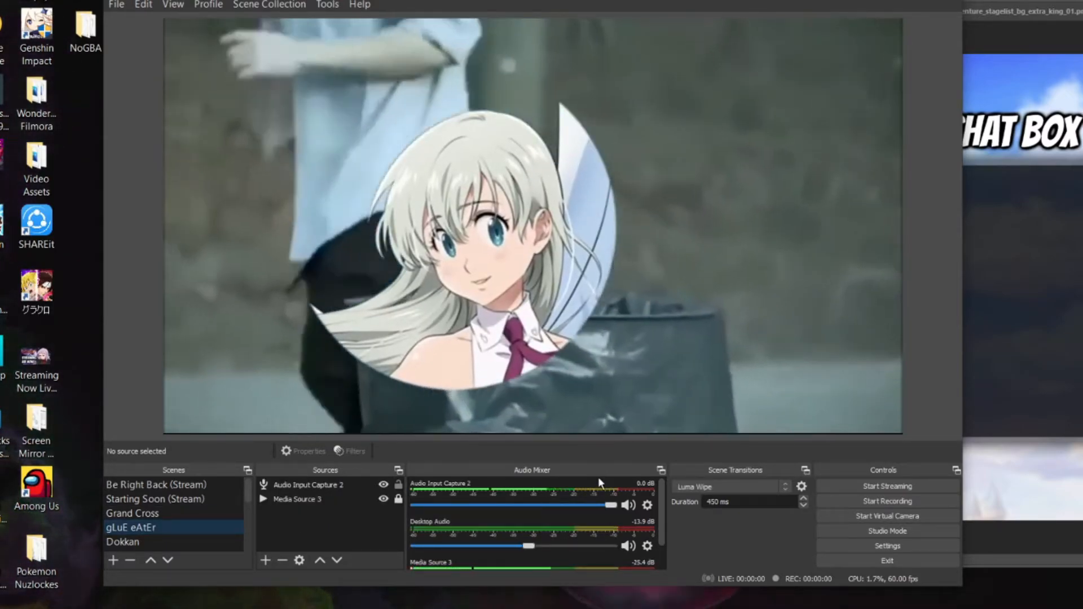
pyautogui.scroll(-2, 536, 552)
pyautogui.moveTo(502, 560); pyautogui.dragTo(427, 565)
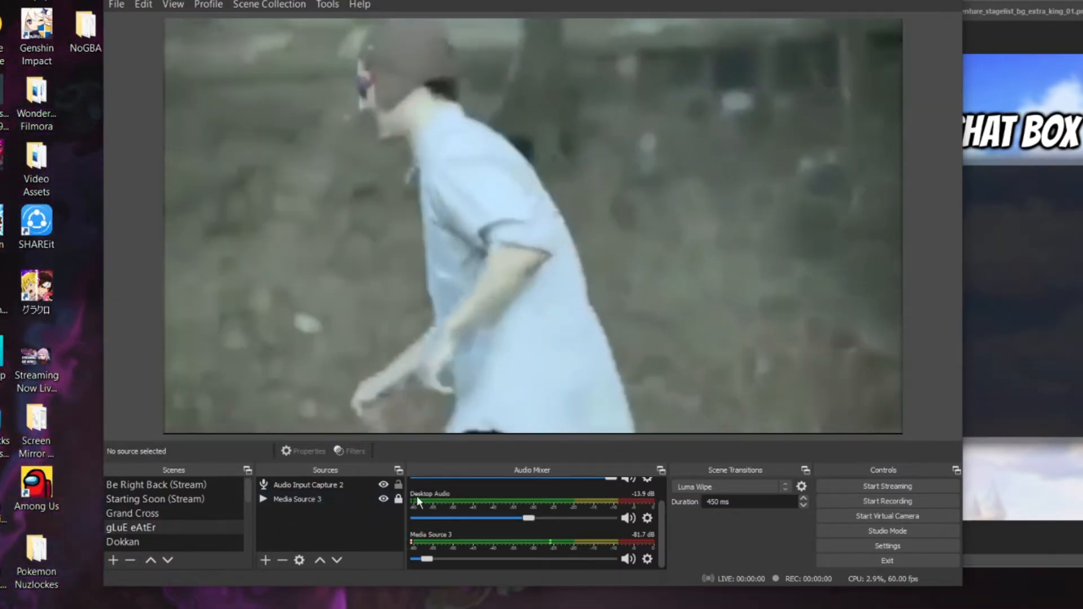
# Open the properties of Media Source 3 to review its local video file and playback options, and close them unchanged
pyautogui.click(336, 499)
pyautogui.rightClick(337, 498)
pyautogui.click(387, 488)
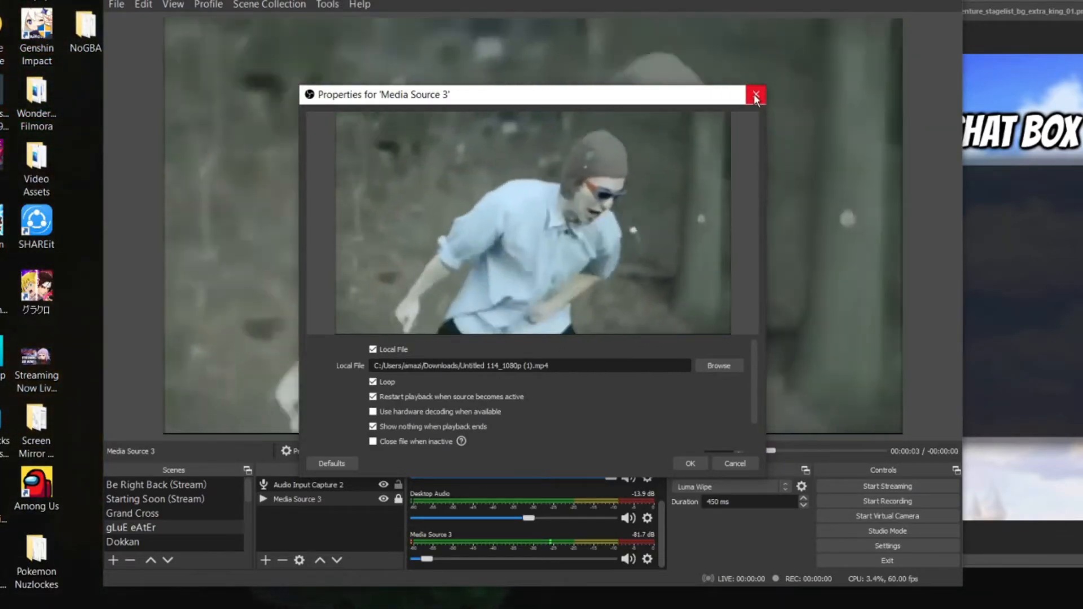
pyautogui.click(756, 94)
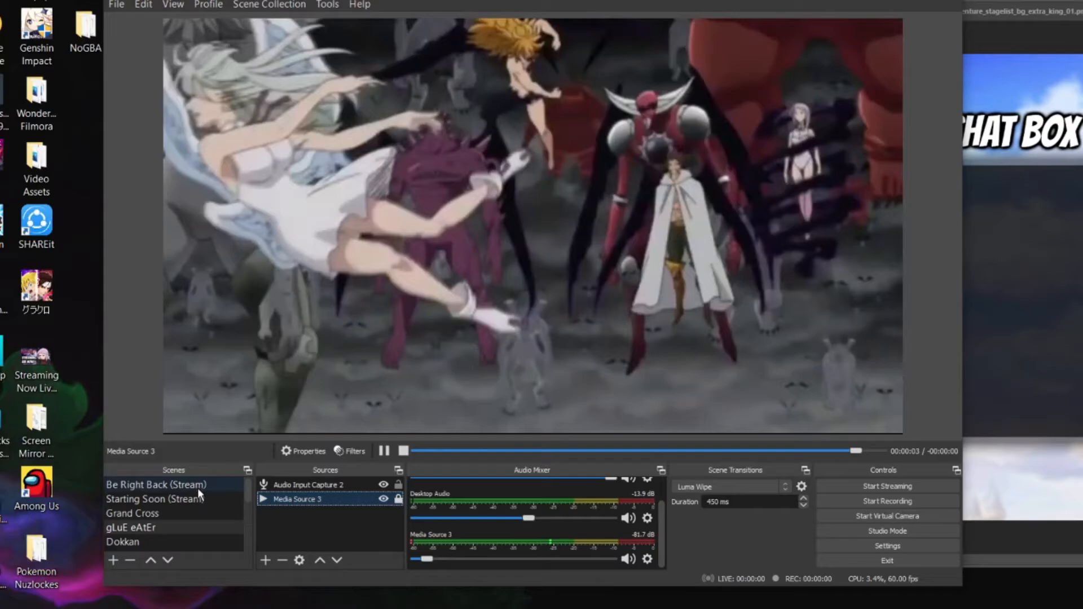
# Switch to the Starting Soon (Stream) scene and review the video file and loop settings of its Media Source
pyautogui.click(192, 499)
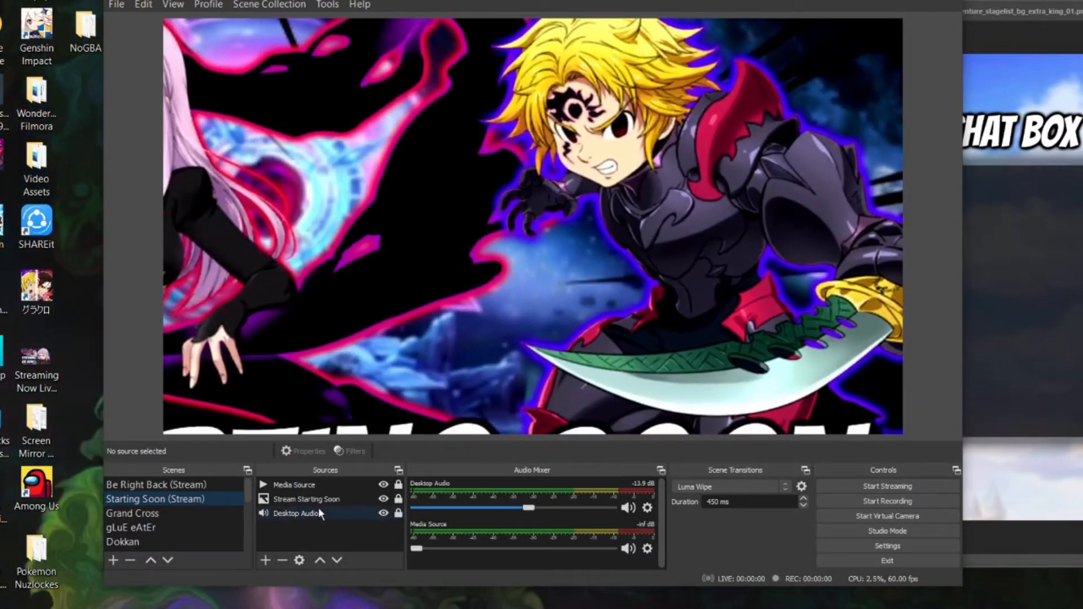
pyautogui.click(318, 485)
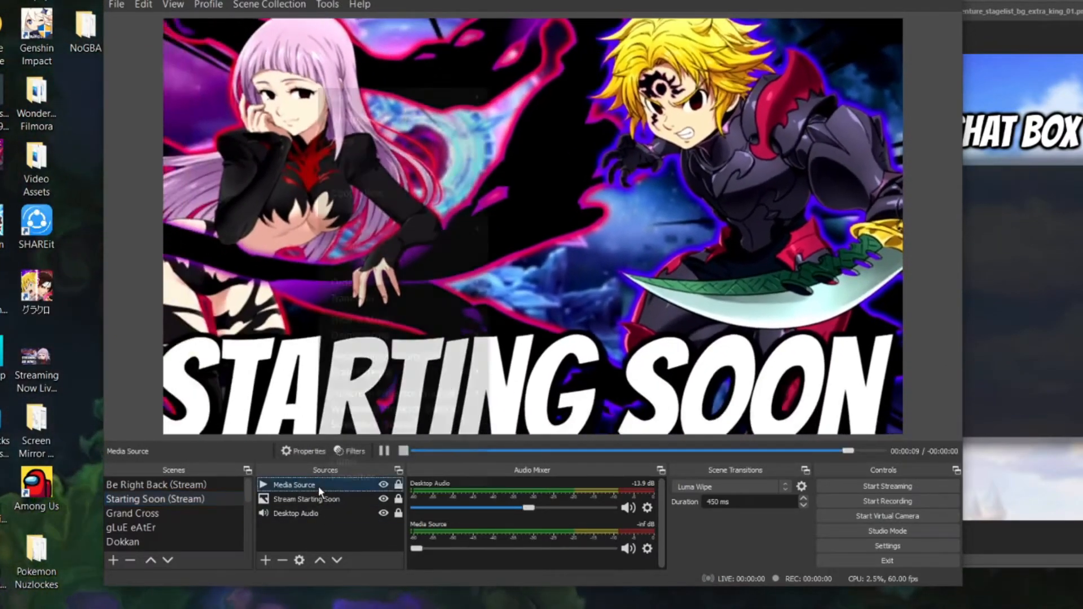
pyautogui.rightClick(318, 486)
pyautogui.click(388, 478)
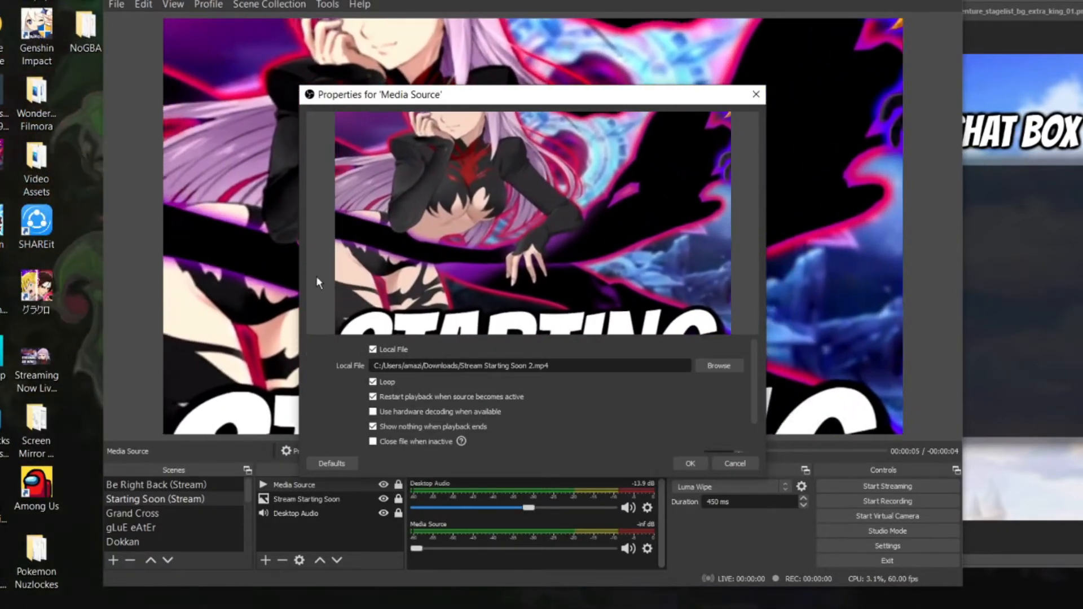
pyautogui.click(756, 95)
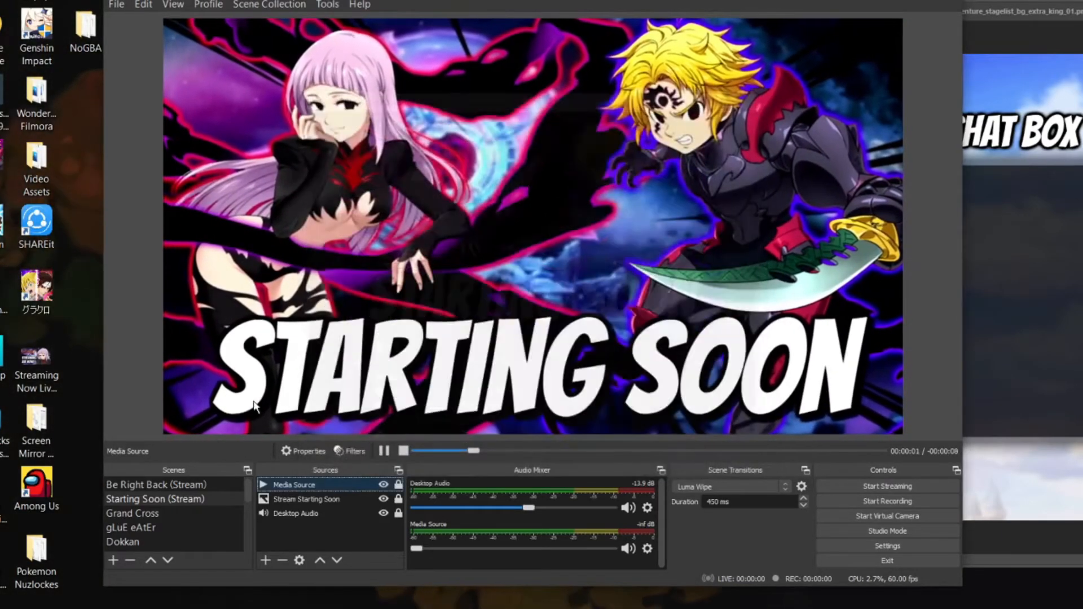
# Switch to the Be Right Back (Stream) scene and widen and reposition the OBS window
pyautogui.click(180, 485)
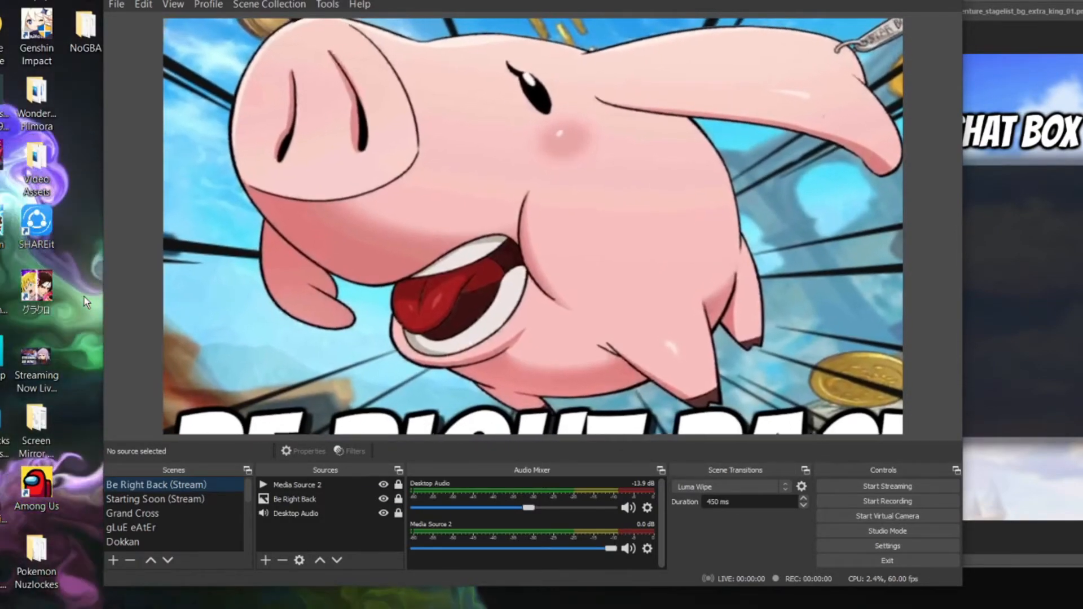
pyautogui.moveTo(104, 288); pyautogui.dragTo(0, 288)
pyautogui.moveTo(599, 5); pyautogui.dragTo(719, 2)
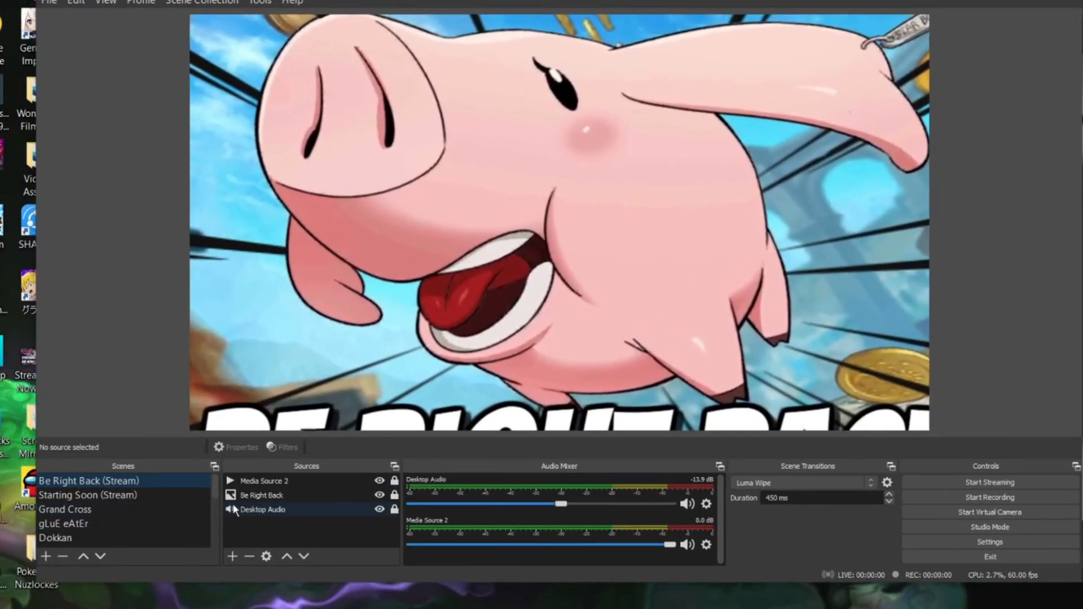
# Switch to the gLUE eAtEr scene and set Media Source 3's volume to -52.4 dB
pyautogui.scroll(-1, 103, 525)
pyautogui.click(126, 478)
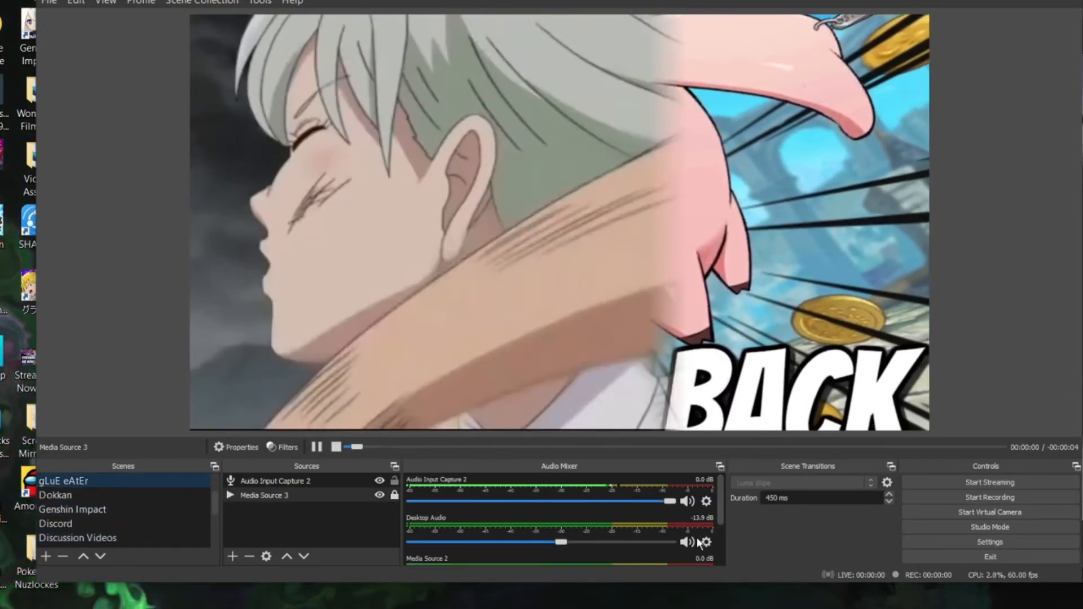
pyautogui.scroll(-1, 656, 510)
pyautogui.moveTo(670, 555); pyautogui.dragTo(466, 558)
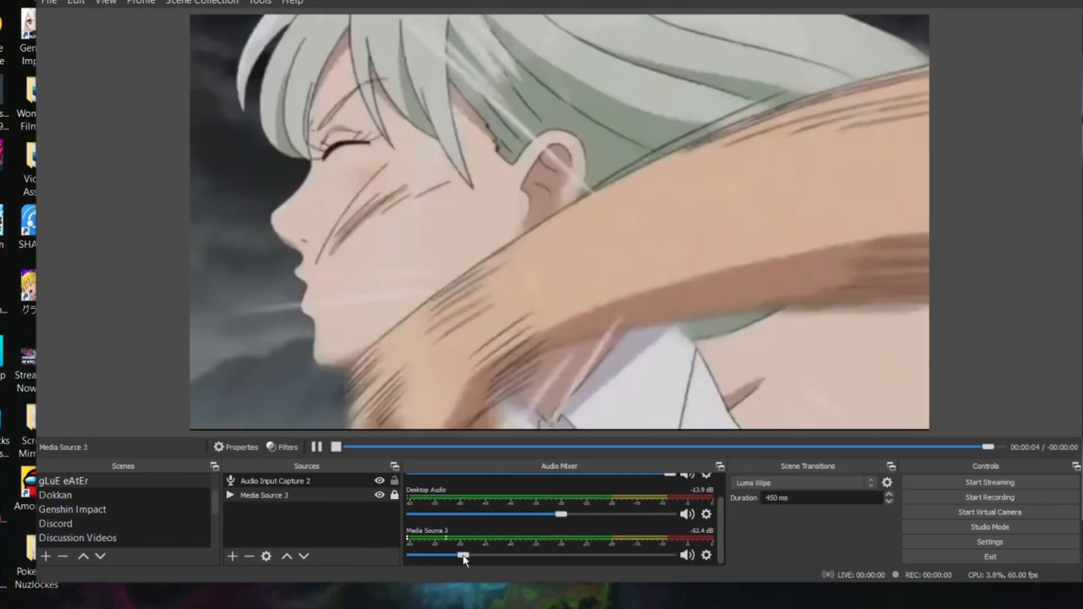
pyautogui.scroll(1, 576, 534)
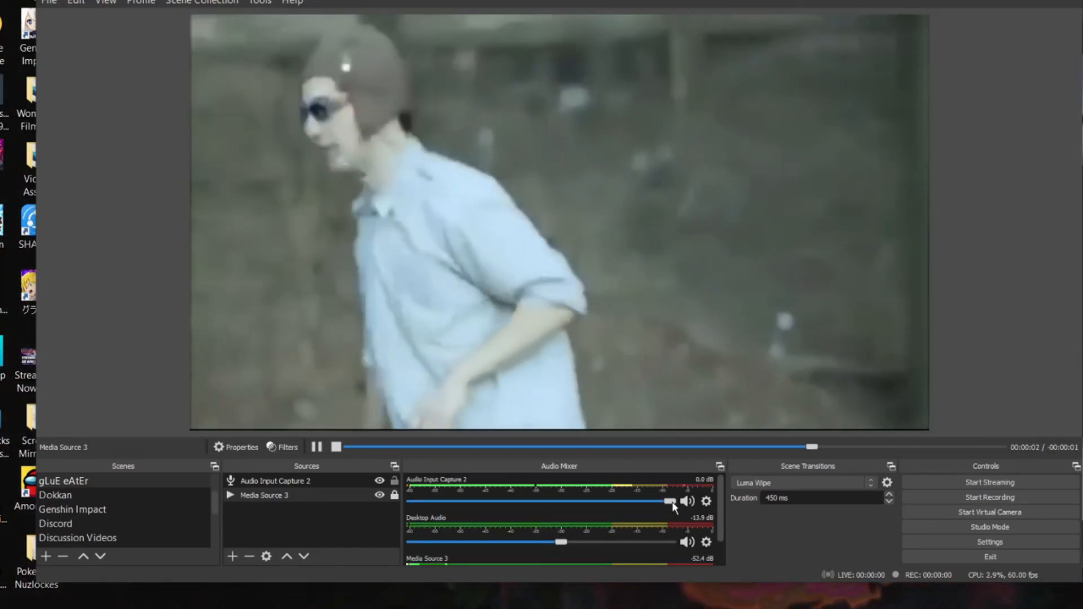
pyautogui.moveTo(671, 503)
pyautogui.mouseDown()
pyautogui.moveTo(441, 513)
pyautogui.moveTo(652, 510)
pyautogui.mouseUp()
# Return to the Grand Cross scene and look through its sources
pyautogui.scroll(1, 85, 509)
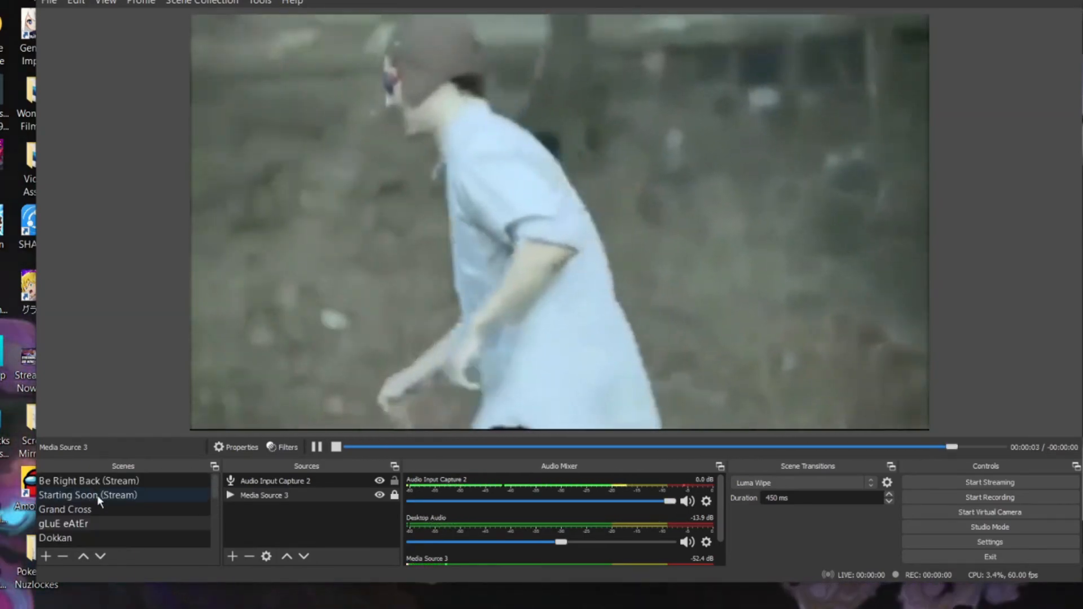
pyautogui.click(100, 508)
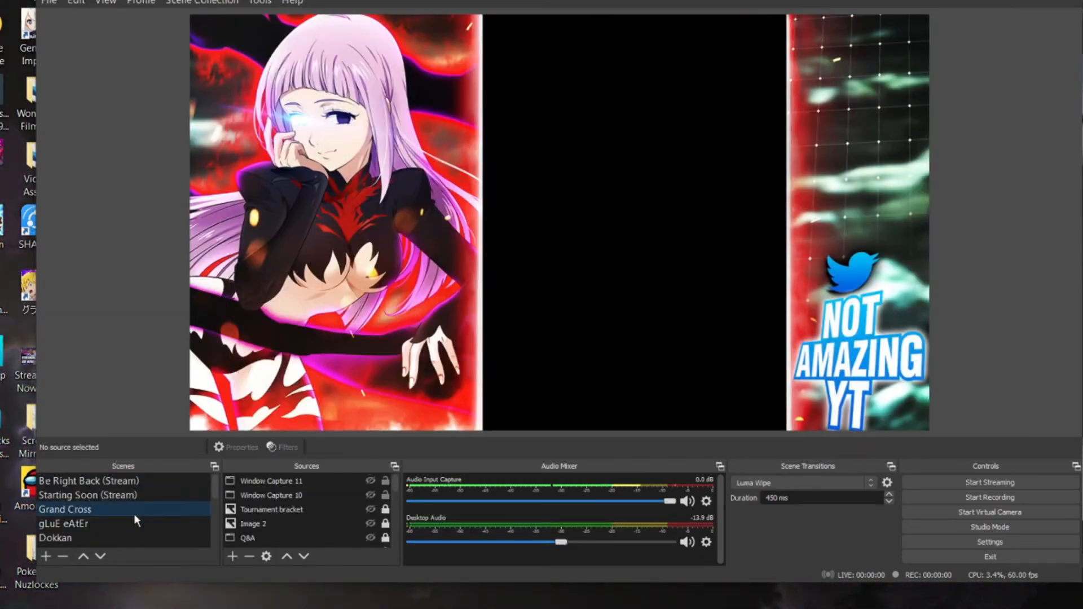
pyautogui.scroll(-2, 130, 508)
pyautogui.scroll(2, 104, 523)
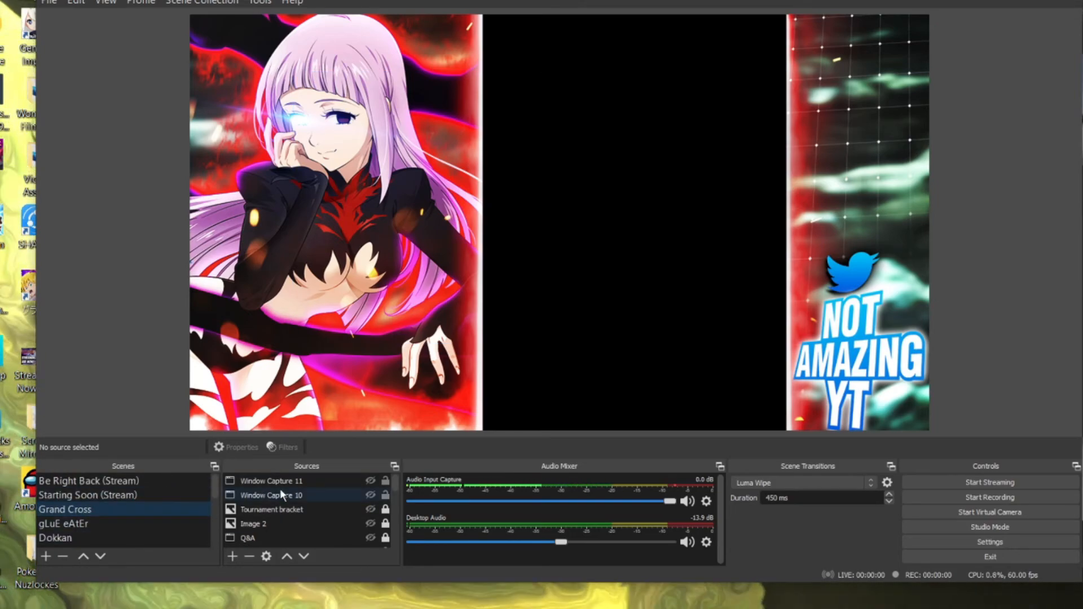
# Show the Tournament bracket image source over the scene's artwork briefly, and hide it again
pyautogui.click(367, 508)
pyautogui.click(371, 510)
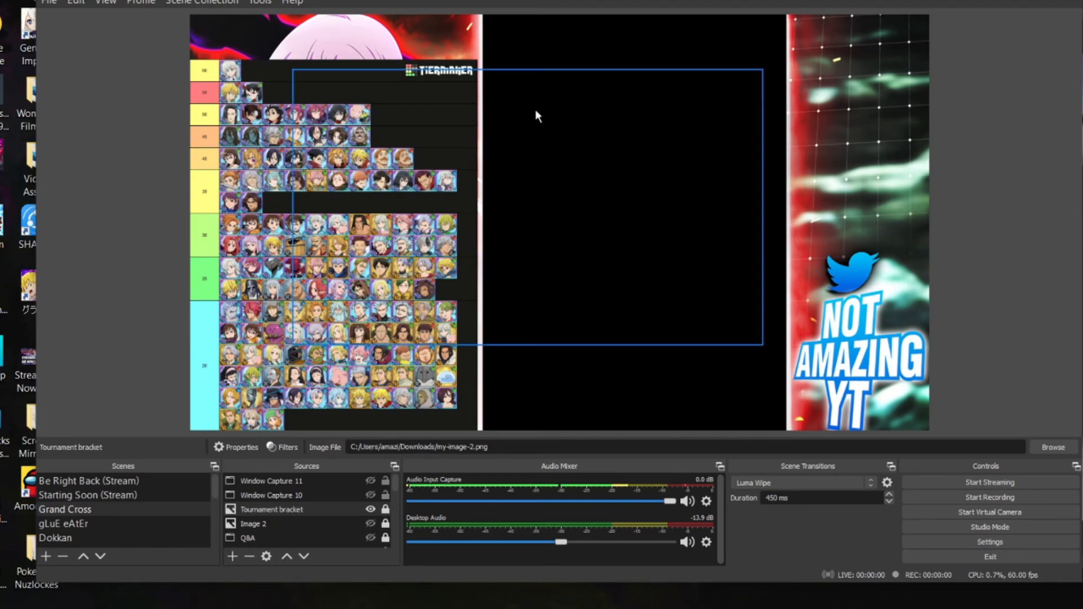
pyautogui.click(372, 509)
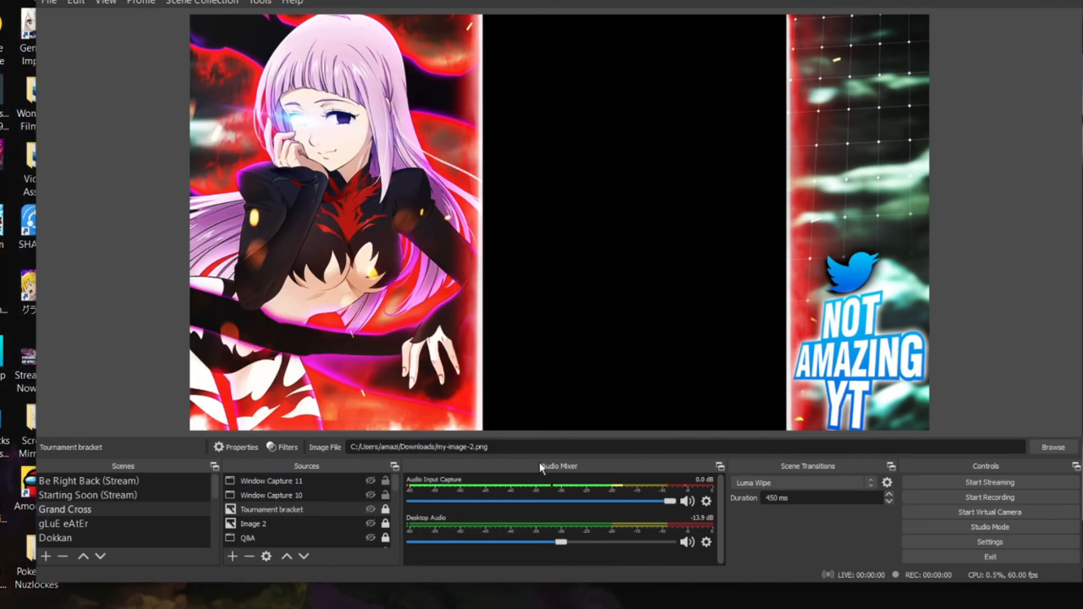